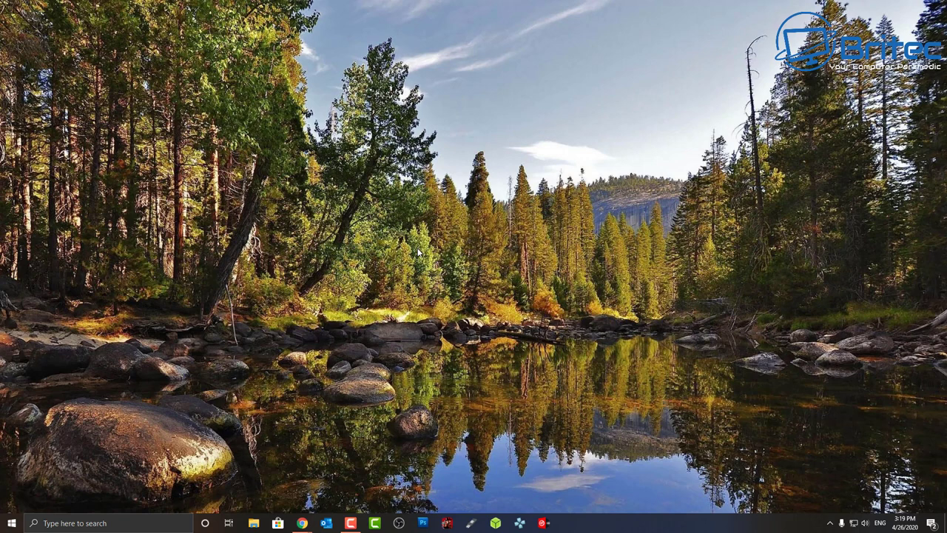
# Step: Find Paint with the taskbar search and launch it
pyautogui.click(113, 523)
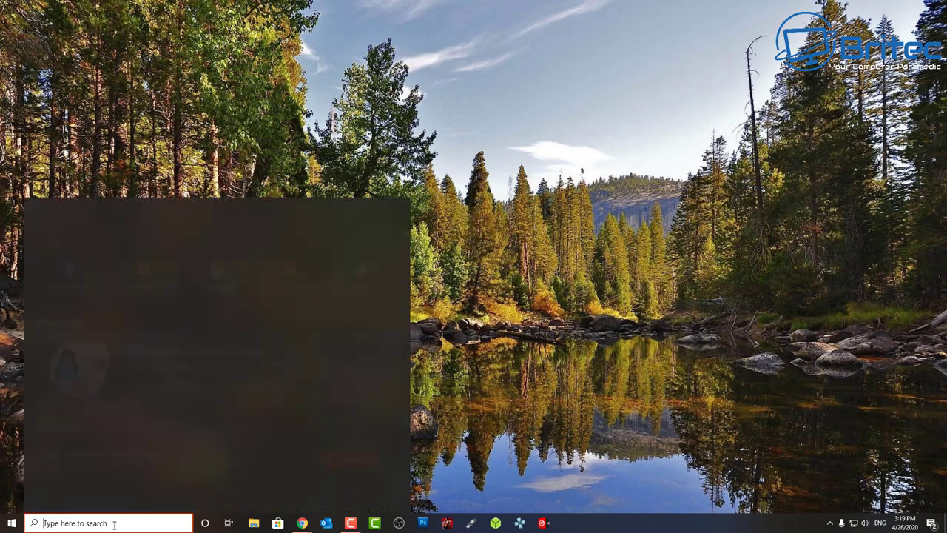
pyautogui.write('paint')
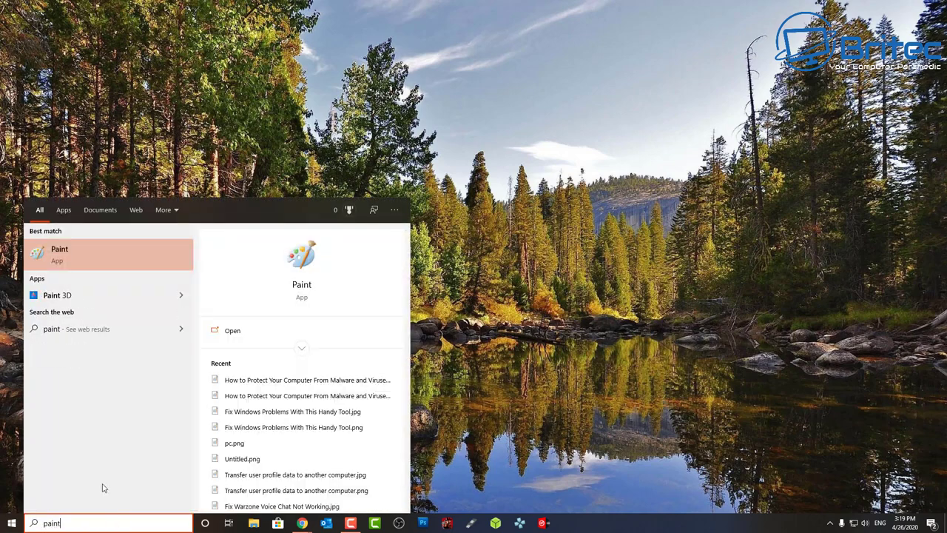
pyautogui.click(61, 259)
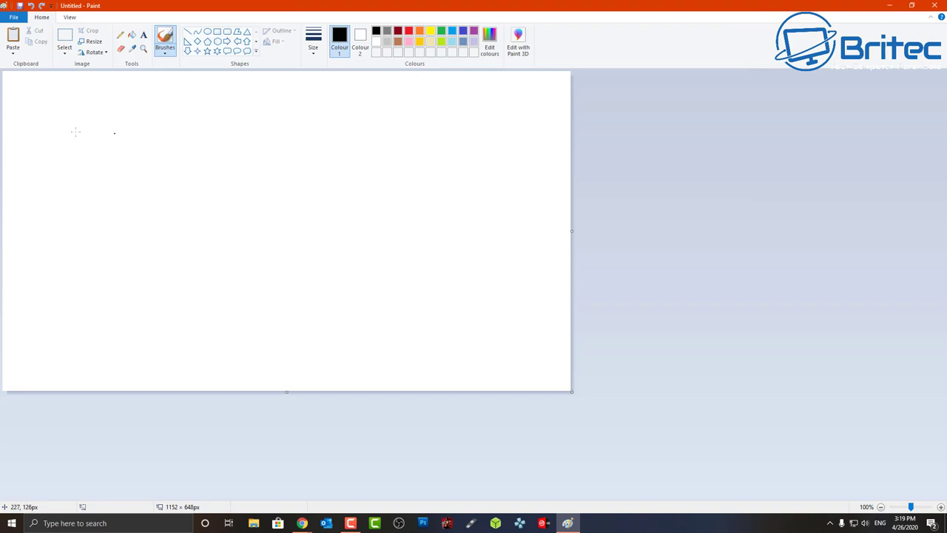
# Step: Paste the 3840 × 1080 forest lake desktop screenshot into the untitled image
pyautogui.click(14, 50)
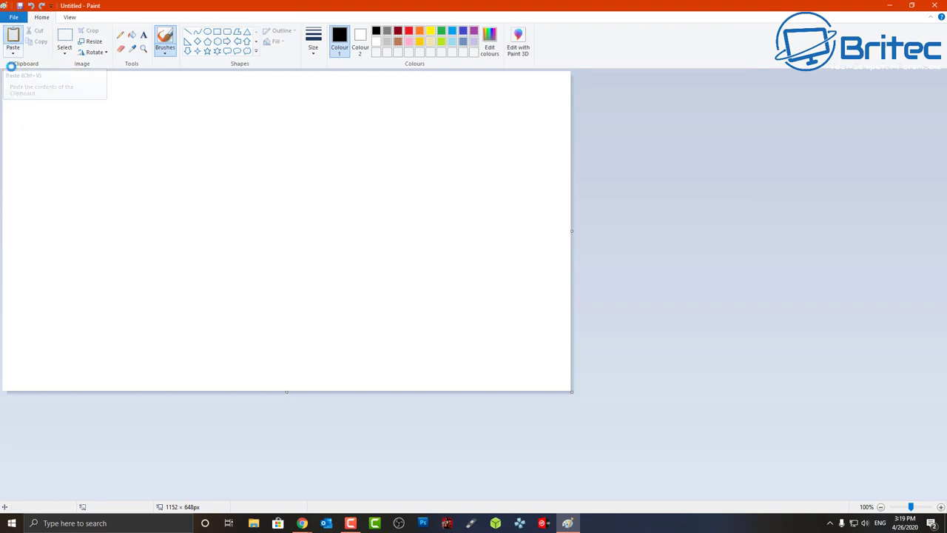
pyautogui.click(22, 71)
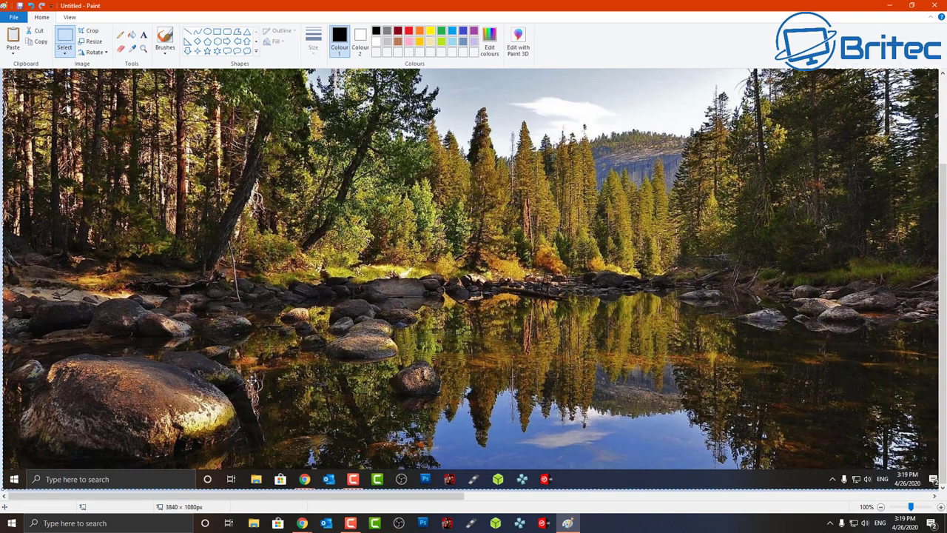
pyautogui.scroll(3, 252, 373)
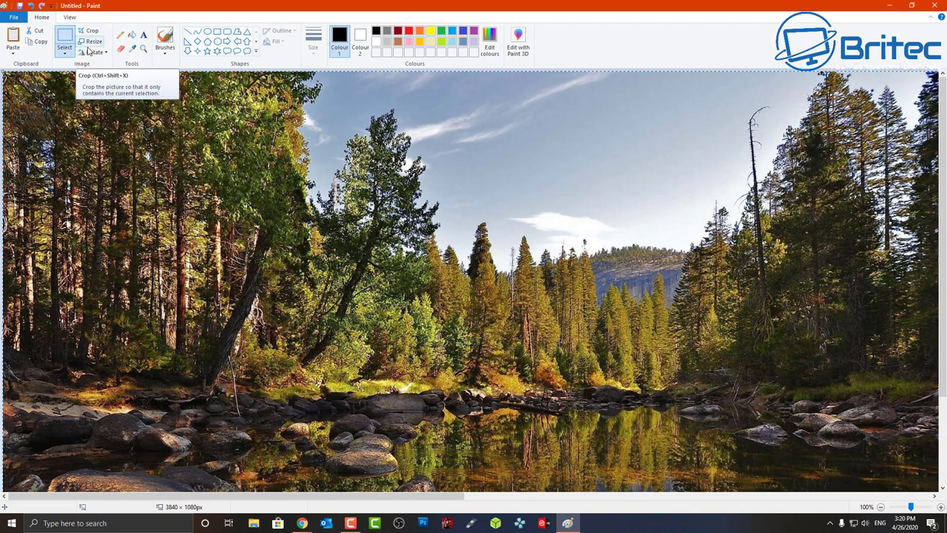
# Step: Add the word 'help' in yellow over the trees, then undo it
pyautogui.click(143, 37)
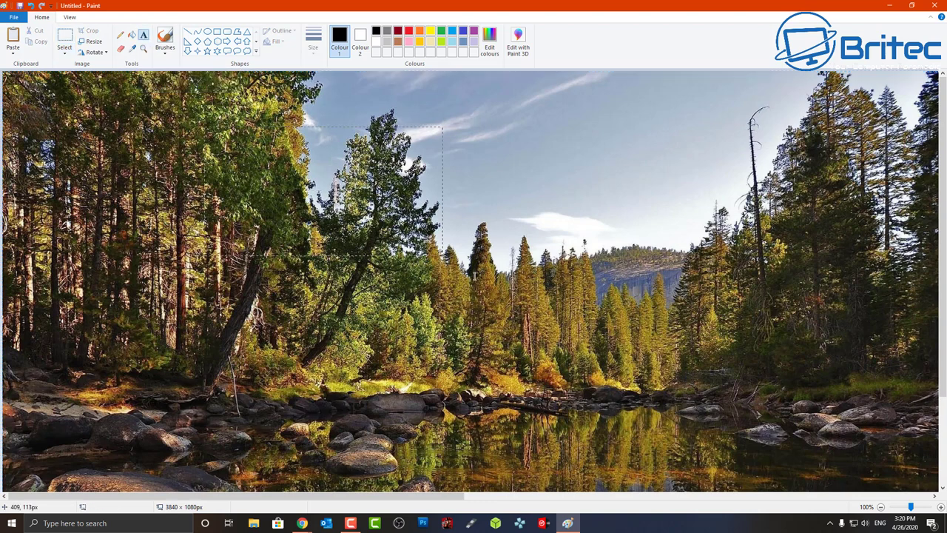
pyautogui.moveTo(204, 125); pyautogui.dragTo(549, 324)
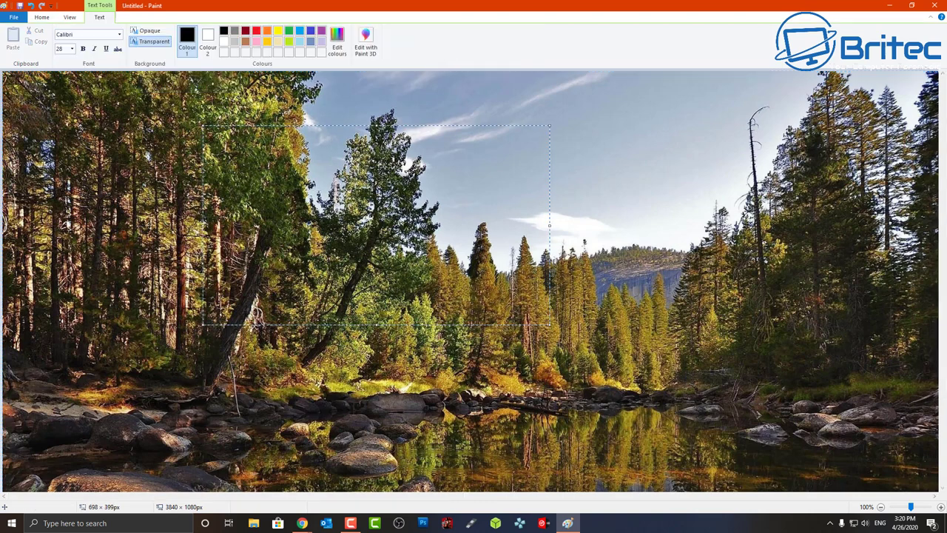
pyautogui.write('help')
pyautogui.doubleClick(220, 138)
pyautogui.click(277, 30)
pyautogui.click(406, 152)
pyautogui.click(31, 6)
pyautogui.click(31, 5)
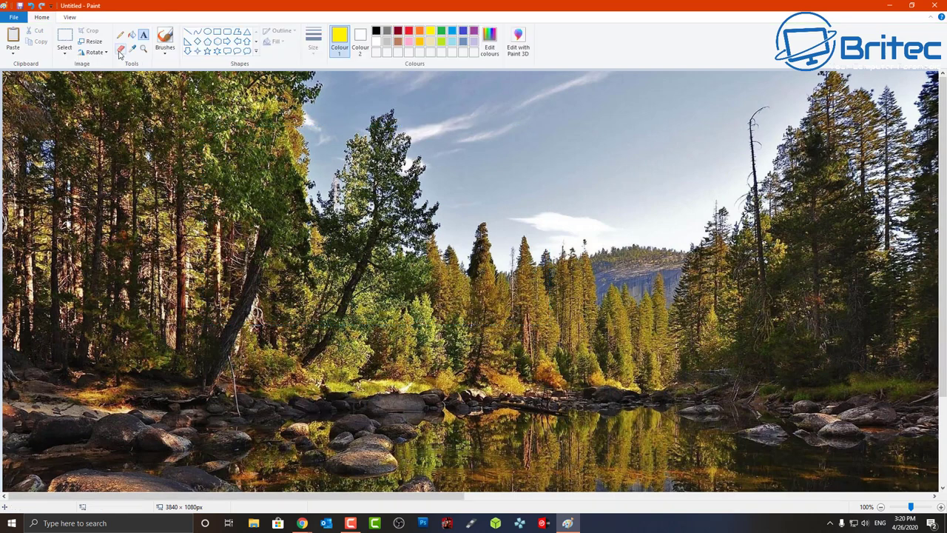
# Step: Draw and undo a yellow up-arrow, check line thickness, then choose Edit with Paint 3D
pyautogui.click(246, 41)
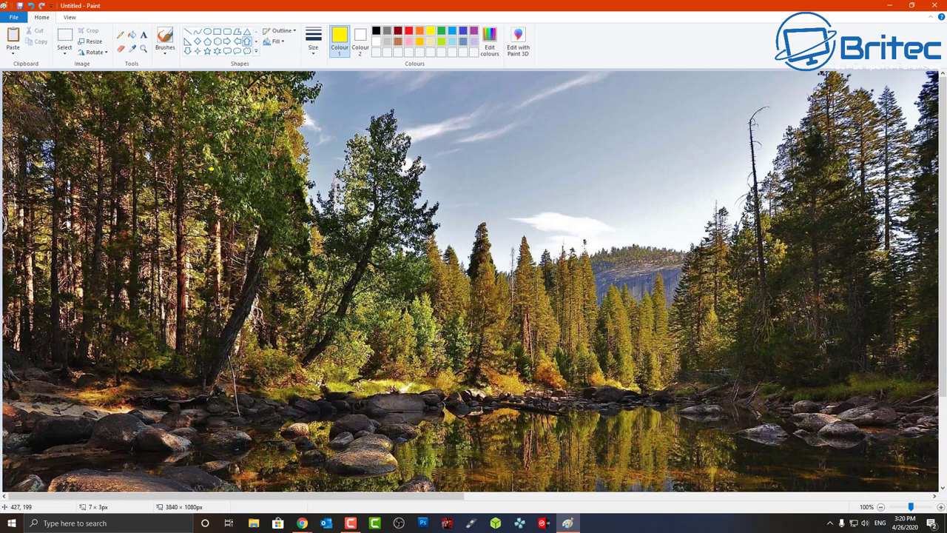
pyautogui.moveTo(210, 168); pyautogui.dragTo(386, 253)
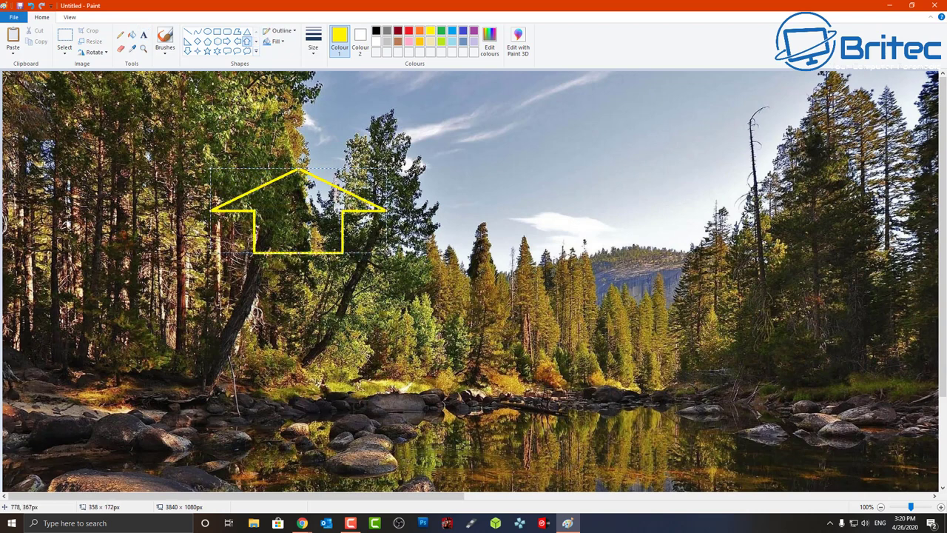
pyautogui.click(30, 5)
pyautogui.click(313, 44)
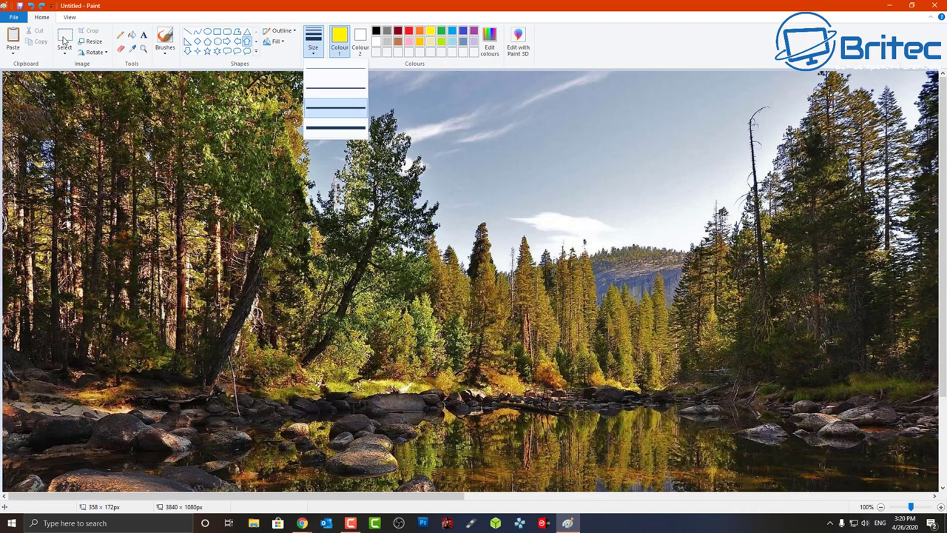
pyautogui.click(517, 49)
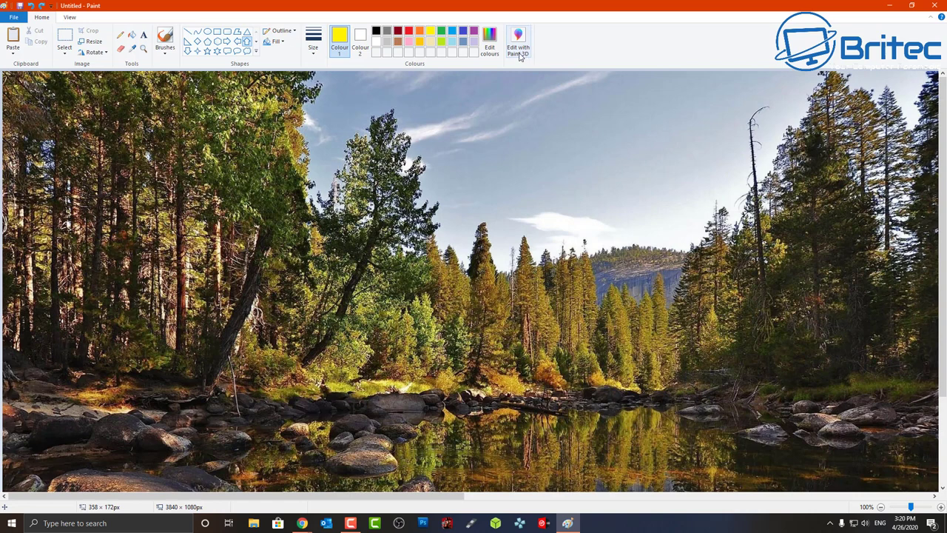
pyautogui.click(516, 41)
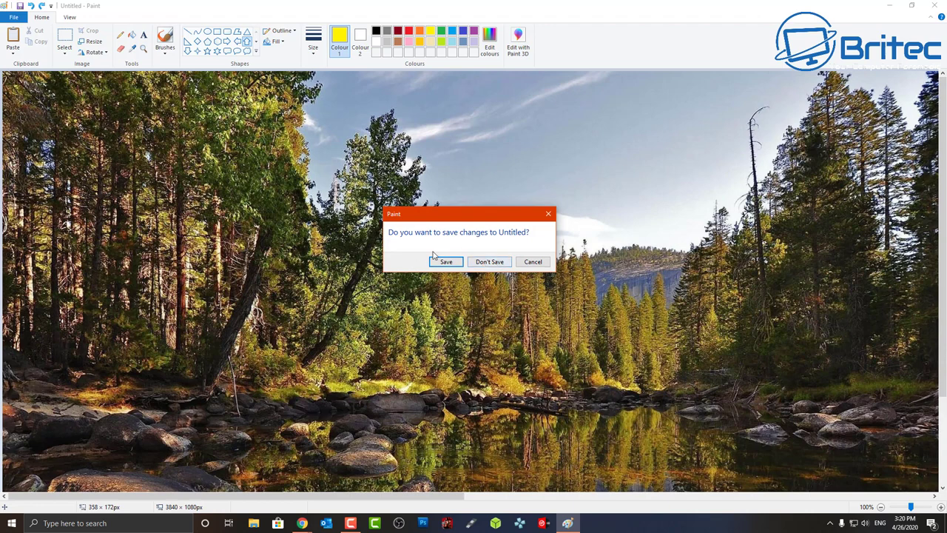
# Step: Discard the Paint changes, zoom in and draw a blue spiral over the trees
pyautogui.click(495, 263)
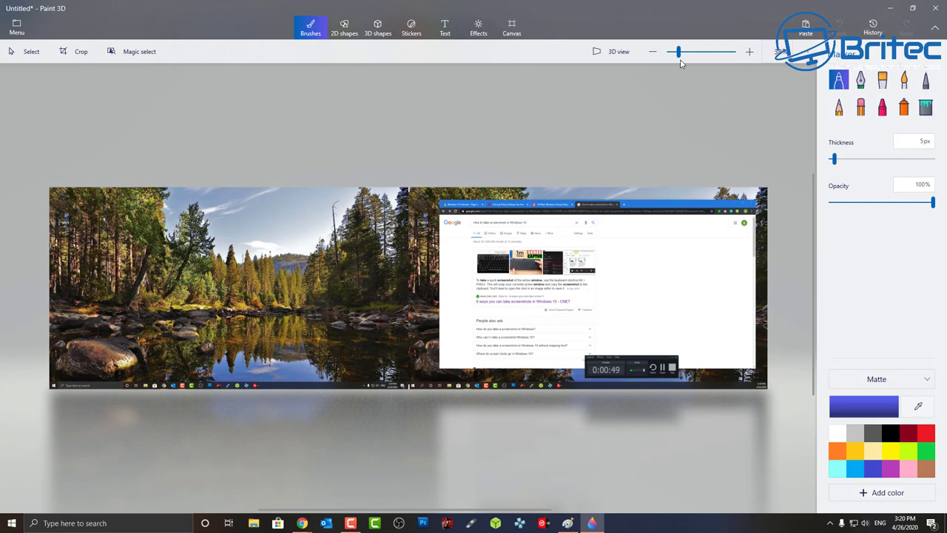
pyautogui.moveTo(679, 52); pyautogui.dragTo(688, 53)
pyautogui.moveTo(270, 244)
pyautogui.mouseDown()
pyautogui.moveTo(320, 247)
pyautogui.moveTo(222, 326)
pyautogui.moveTo(275, 267)
pyautogui.mouseUp()
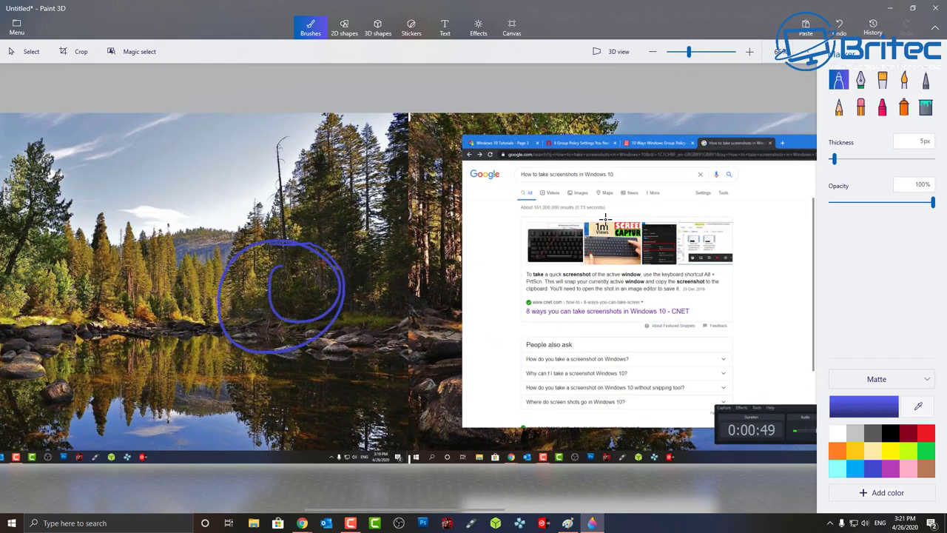
# Step: Add thin calligraphy pen strokes beside the spiral and across the Google page
pyautogui.click(865, 84)
pyautogui.moveTo(331, 202); pyautogui.dragTo(368, 298)
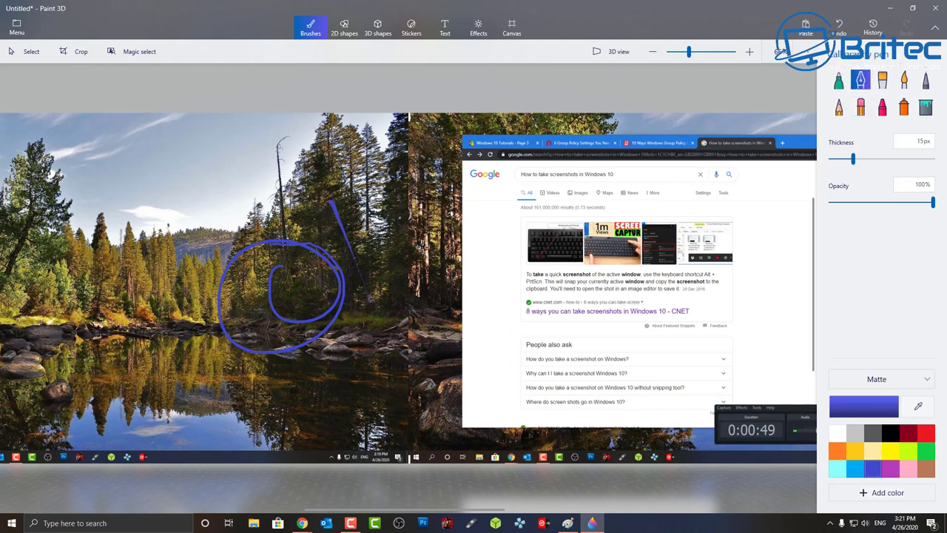
pyautogui.moveTo(484, 232); pyautogui.dragTo(429, 273)
pyautogui.moveTo(522, 234)
pyautogui.mouseDown()
pyautogui.moveTo(550, 239)
pyautogui.moveTo(549, 282)
pyautogui.moveTo(502, 287)
pyautogui.mouseUp()
pyautogui.moveTo(562, 247)
pyautogui.mouseDown()
pyautogui.moveTo(566, 281)
pyautogui.moveTo(610, 287)
pyautogui.mouseUp()
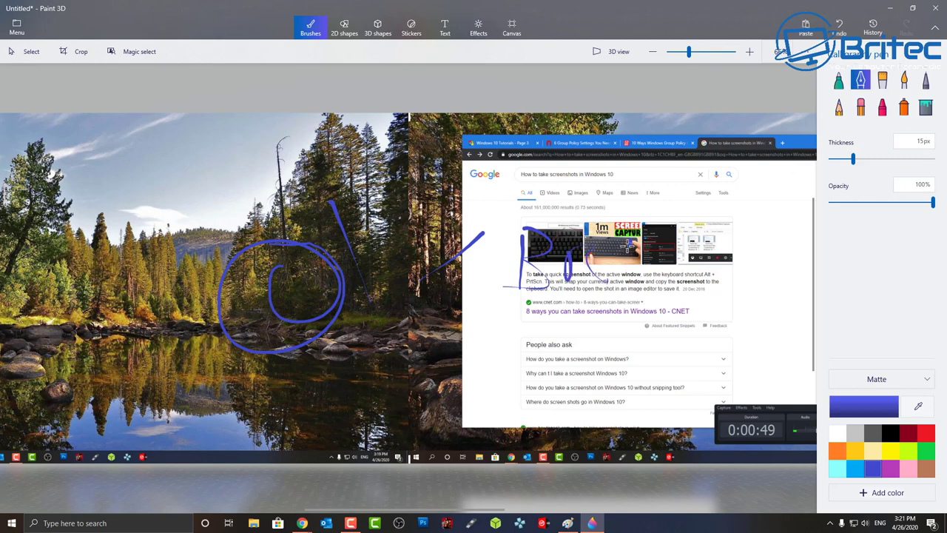
pyautogui.moveTo(625, 239); pyautogui.dragTo(633, 252)
# Step: Scribble a thick blue X on the Google page and erase its top
pyautogui.click(881, 108)
pyautogui.moveTo(730, 177); pyautogui.dragTo(725, 298)
pyautogui.moveTo(721, 295)
pyautogui.mouseDown()
pyautogui.moveTo(754, 194)
pyautogui.moveTo(751, 300)
pyautogui.mouseUp()
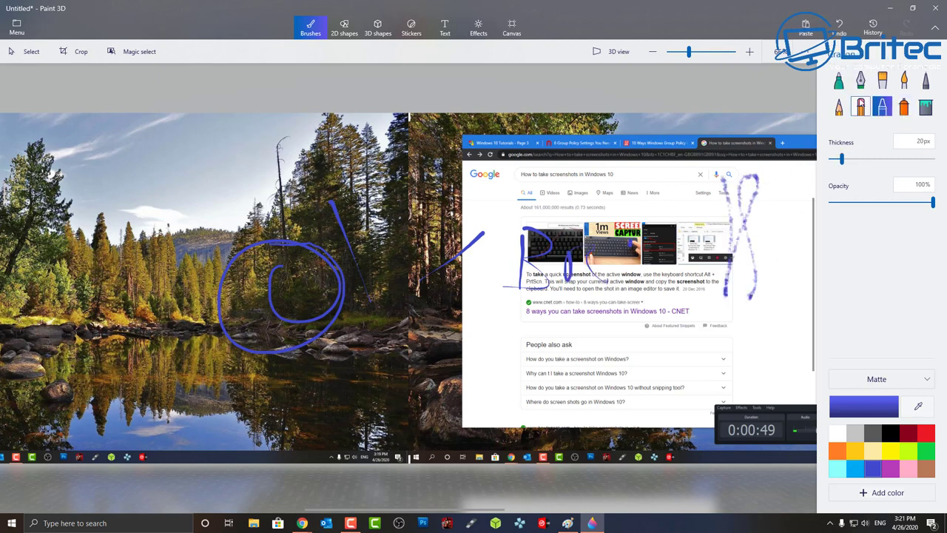
pyautogui.click(859, 107)
pyautogui.moveTo(656, 190)
pyautogui.mouseDown()
pyautogui.moveTo(763, 169)
pyautogui.moveTo(756, 189)
pyautogui.moveTo(757, 171)
pyautogui.moveTo(614, 194)
pyautogui.moveTo(667, 299)
pyautogui.moveTo(622, 179)
pyautogui.moveTo(695, 115)
pyautogui.mouseUp()
# Step: Brush a wide translucent stroke and flood-fill the white Google page with blue
pyautogui.click(903, 82)
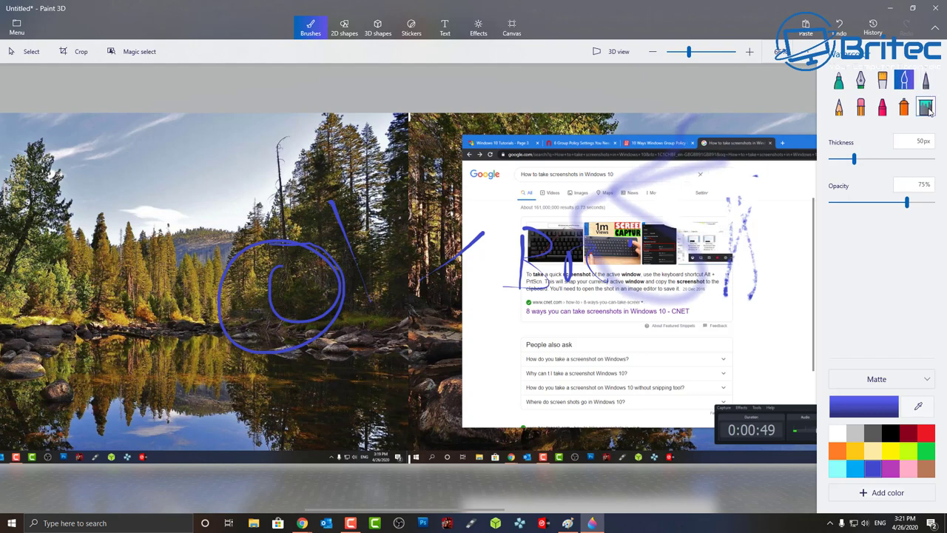
pyautogui.click(926, 108)
pyautogui.click(575, 279)
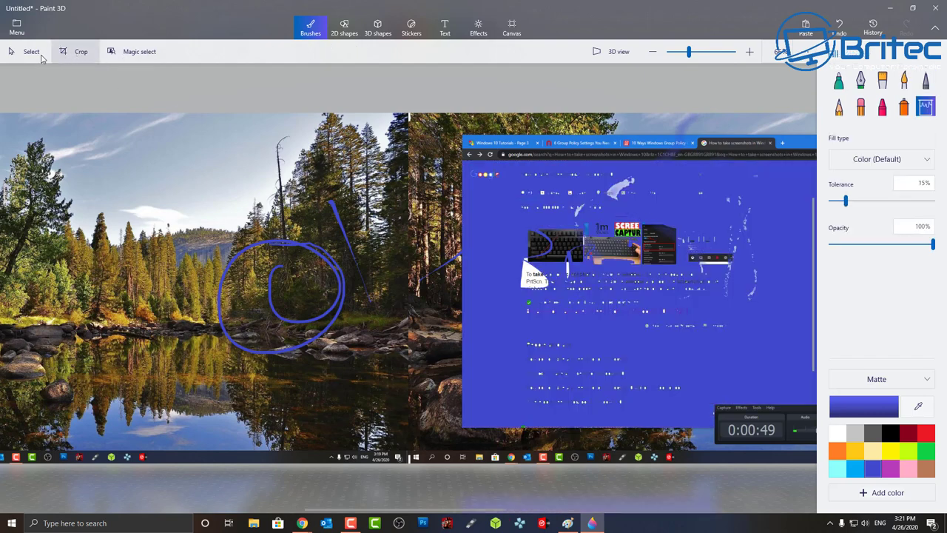
# Step: Apply the Spruce filter after trying Magic select and browsing Text and Canvas
pyautogui.click(139, 52)
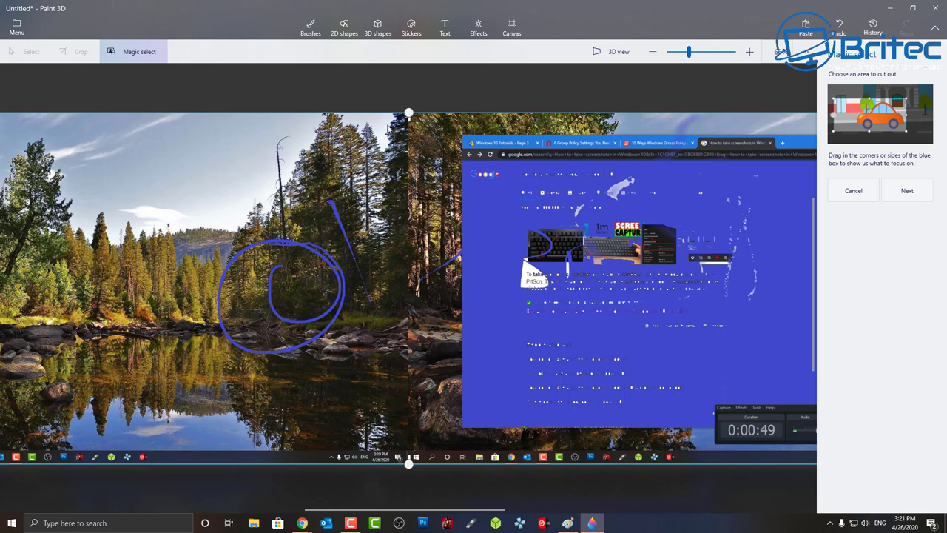
pyautogui.click(479, 34)
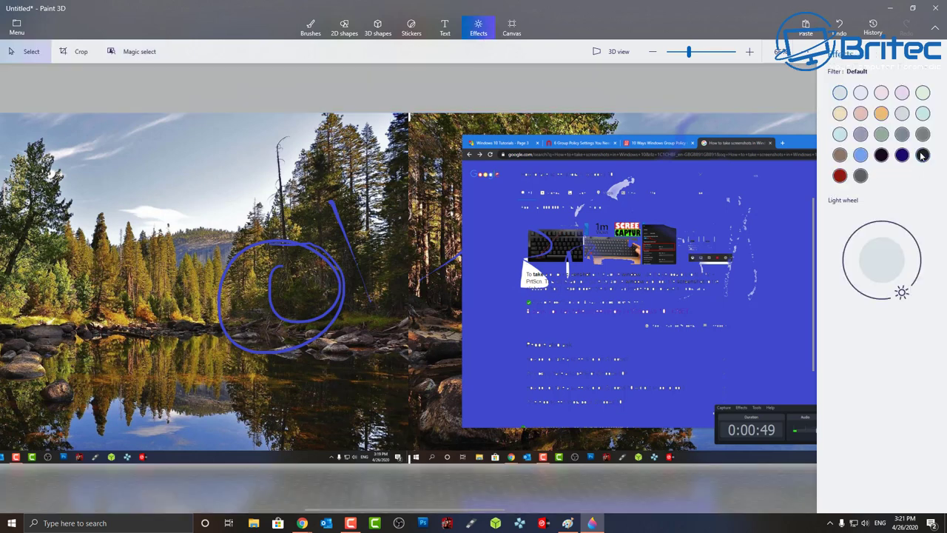
pyautogui.click(881, 134)
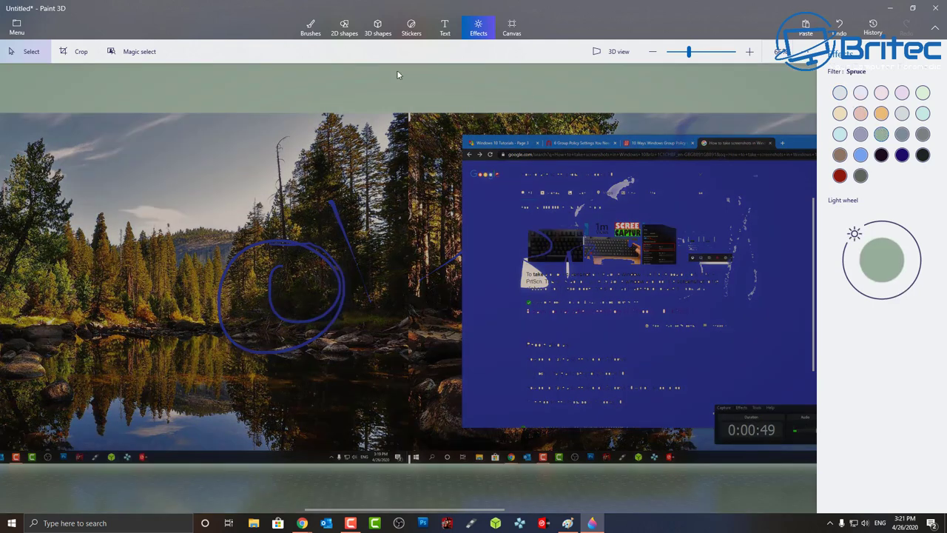
pyautogui.click(443, 29)
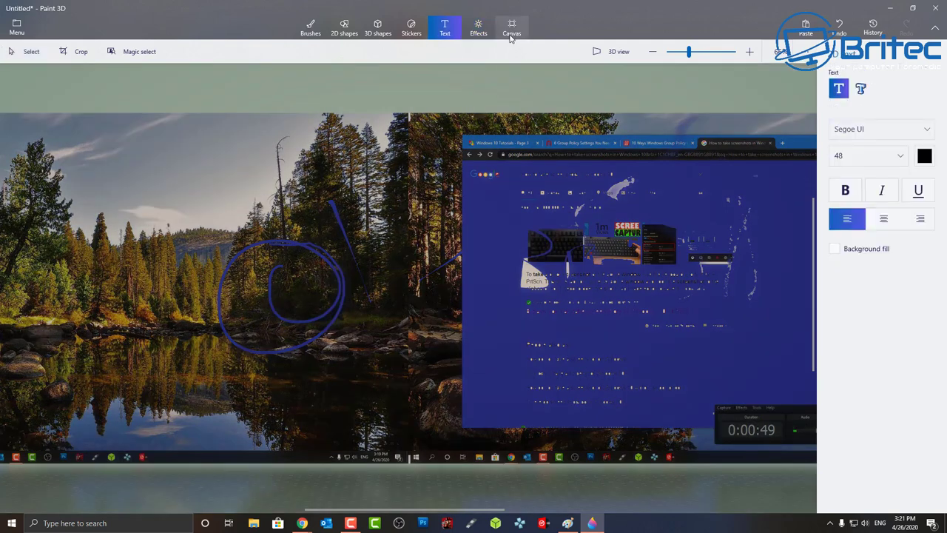
pyautogui.click(510, 33)
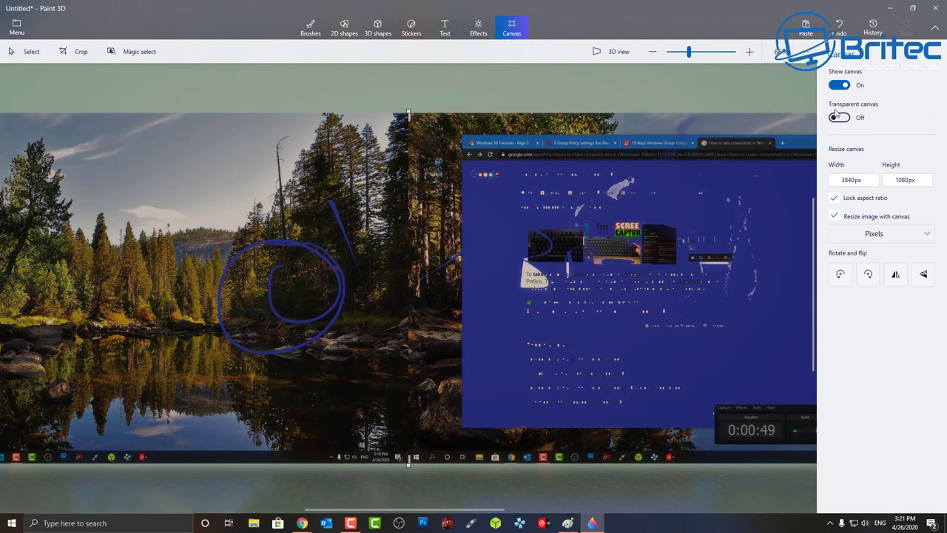
pyautogui.click(478, 30)
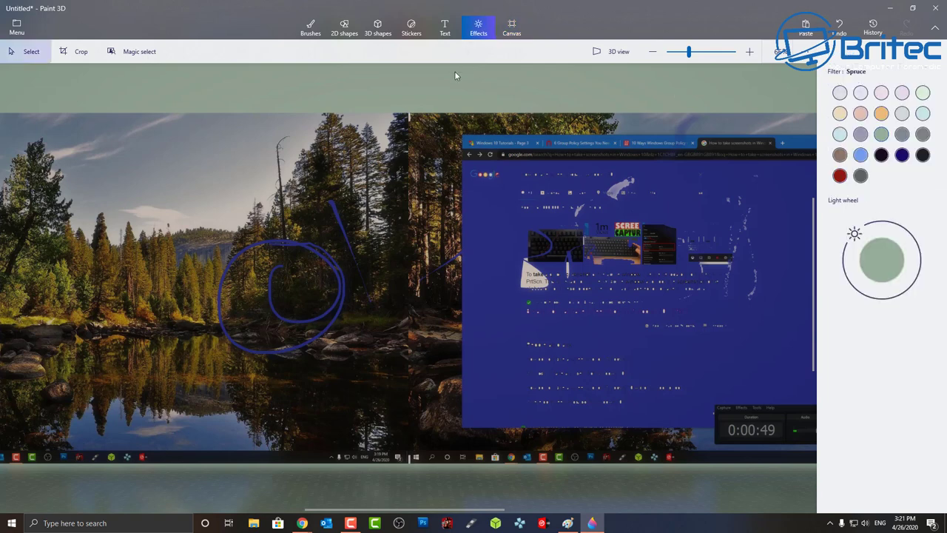
# Step: Place a smiling star sticker above the spiral and close Paint 3D
pyautogui.click(409, 29)
pyautogui.moveTo(287, 139); pyautogui.dragTo(388, 240)
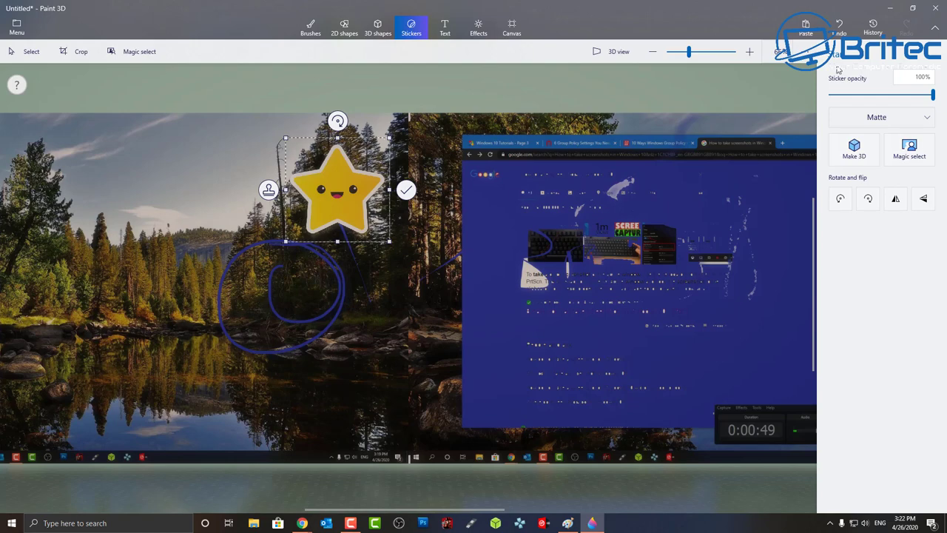
pyautogui.click(935, 7)
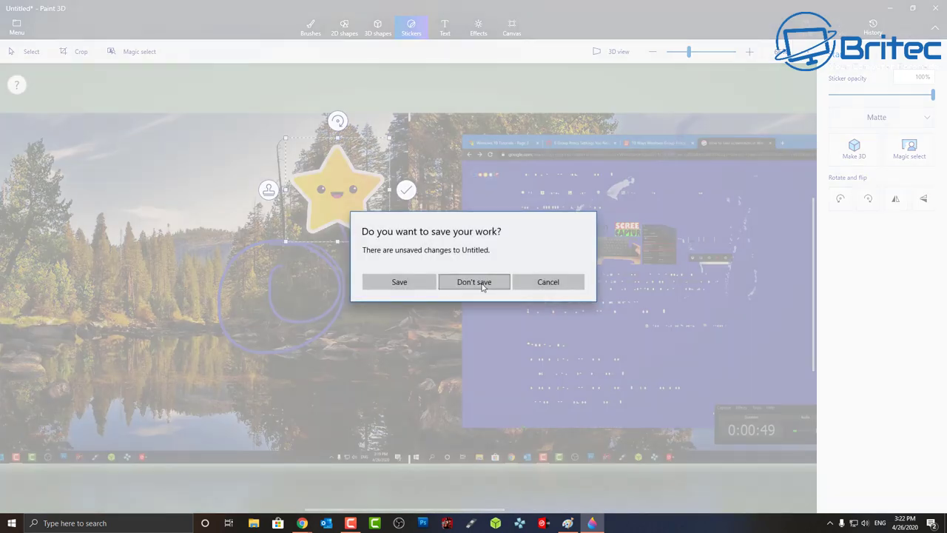
# Step: Close Paint 3D and Paint without saving either image
pyautogui.click(474, 282)
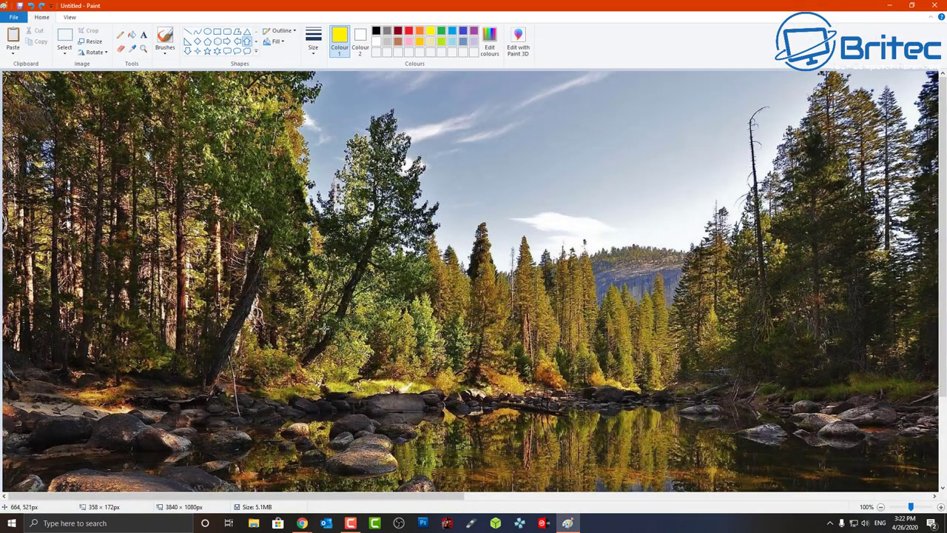
pyautogui.click(936, 8)
pyautogui.click(485, 267)
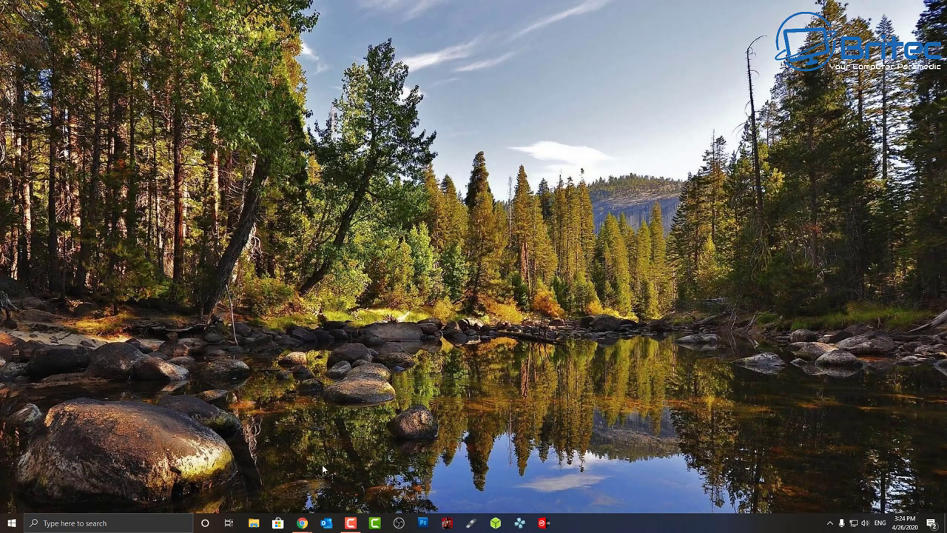
# Step: Launch Snipping Tool by searching 'snipping' in Windows Search
pyautogui.click(104, 523)
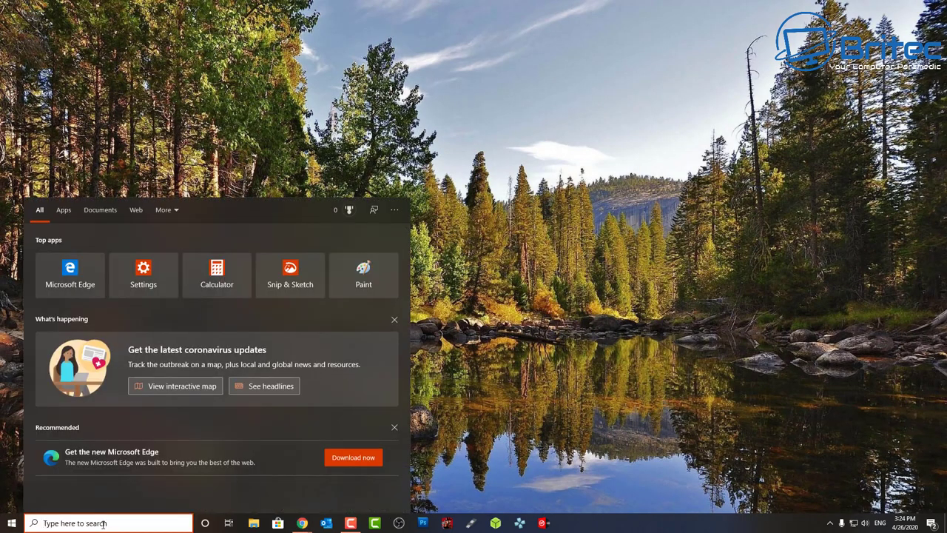
pyautogui.write('snipping')
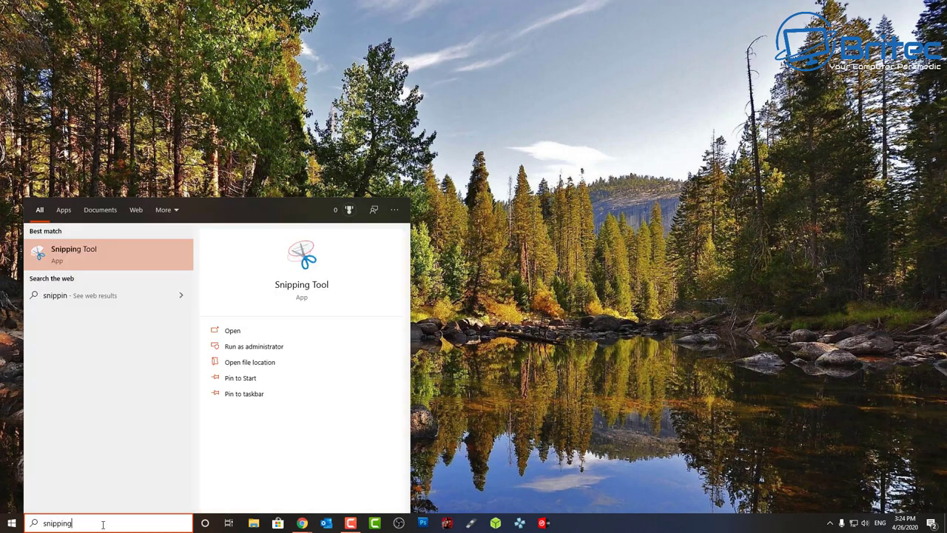
pyautogui.click(82, 263)
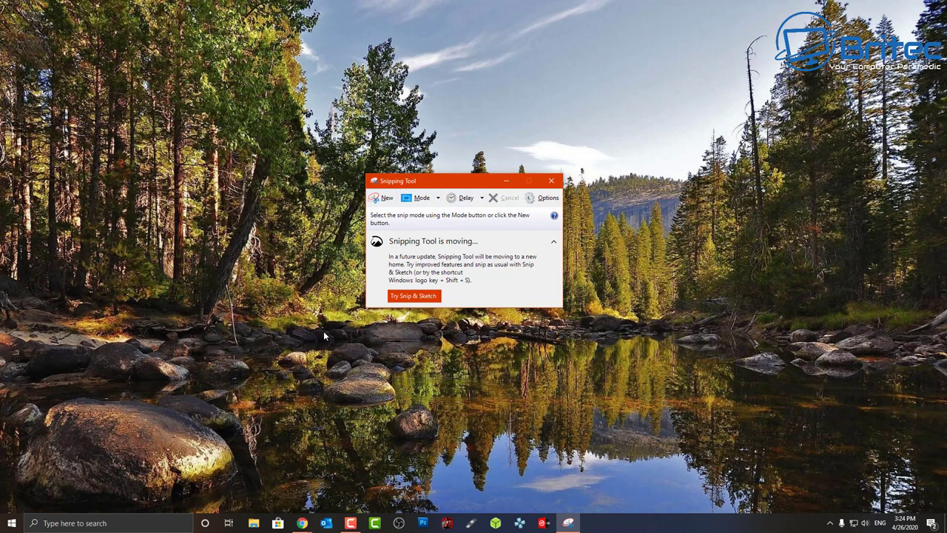
# Step: Open File Explorer to This PC and capture its window as a rectangular snip
pyautogui.click(253, 523)
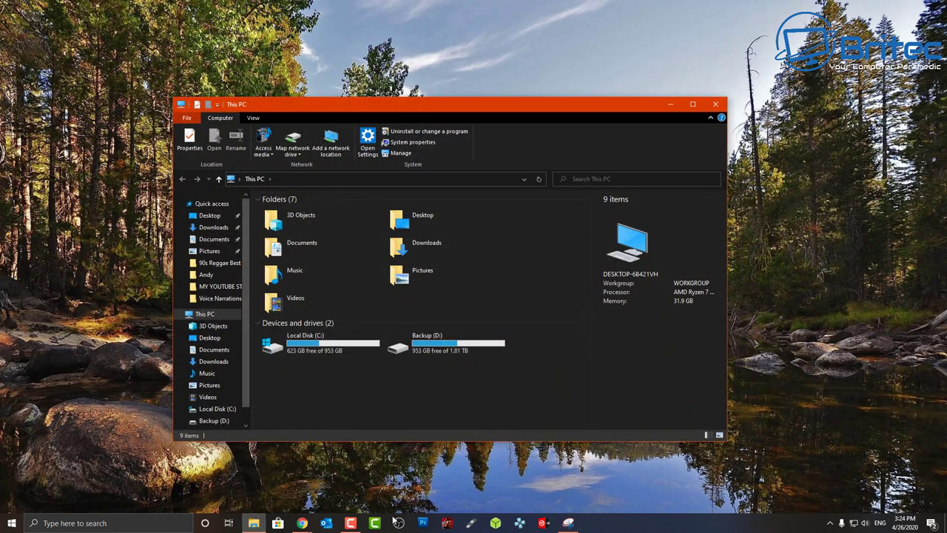
pyautogui.click(568, 522)
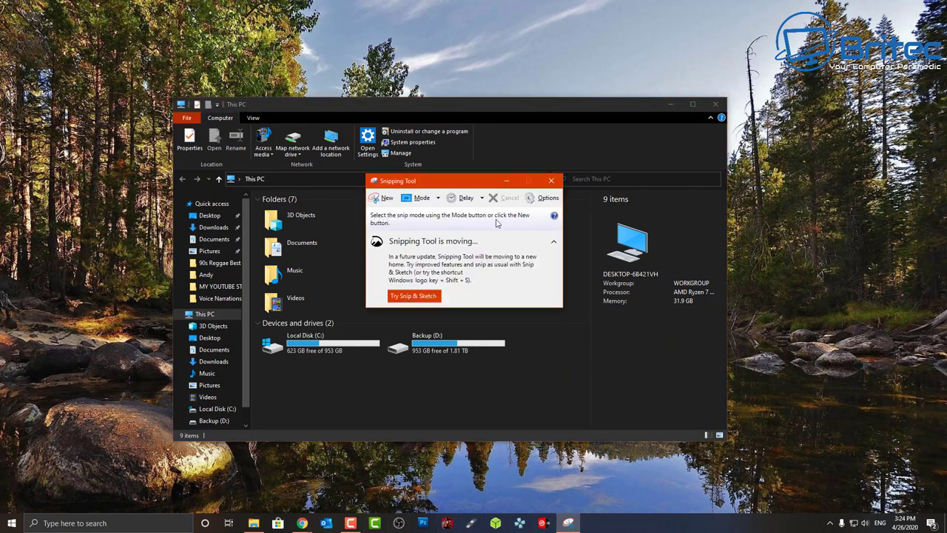
pyautogui.moveTo(451, 184); pyautogui.dragTo(830, 201)
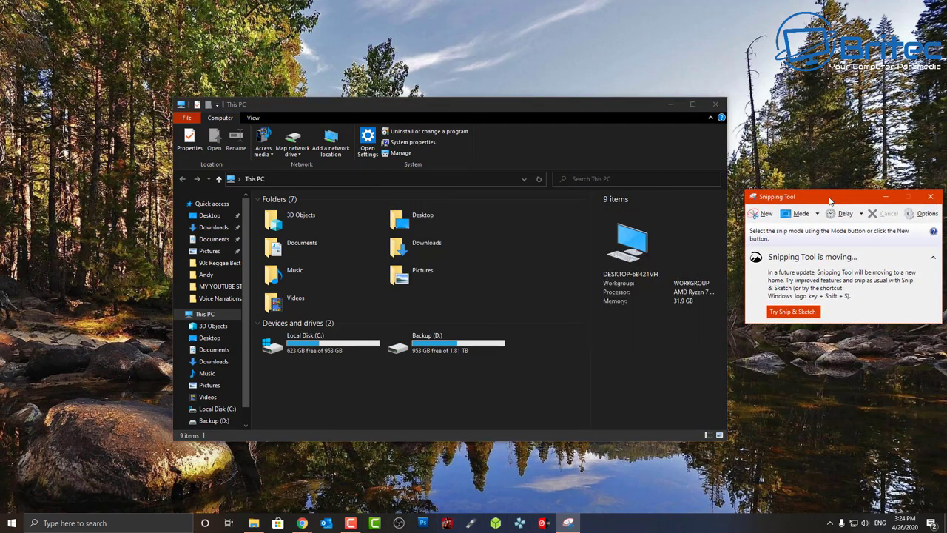
pyautogui.click(763, 215)
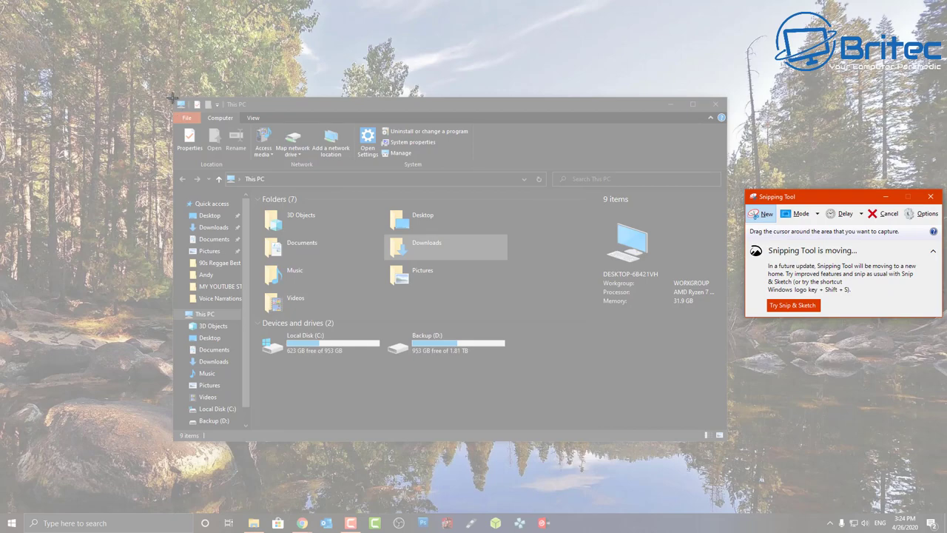
pyautogui.moveTo(171, 97); pyautogui.dragTo(727, 441)
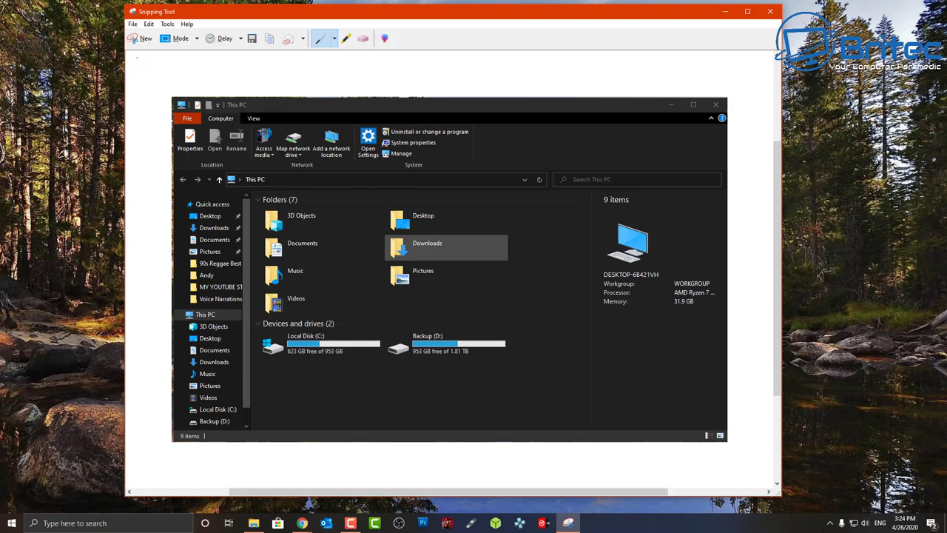
# Step: Browse the snip mode and pen colour lists, then send the snip to Paint 3D
pyautogui.click(185, 38)
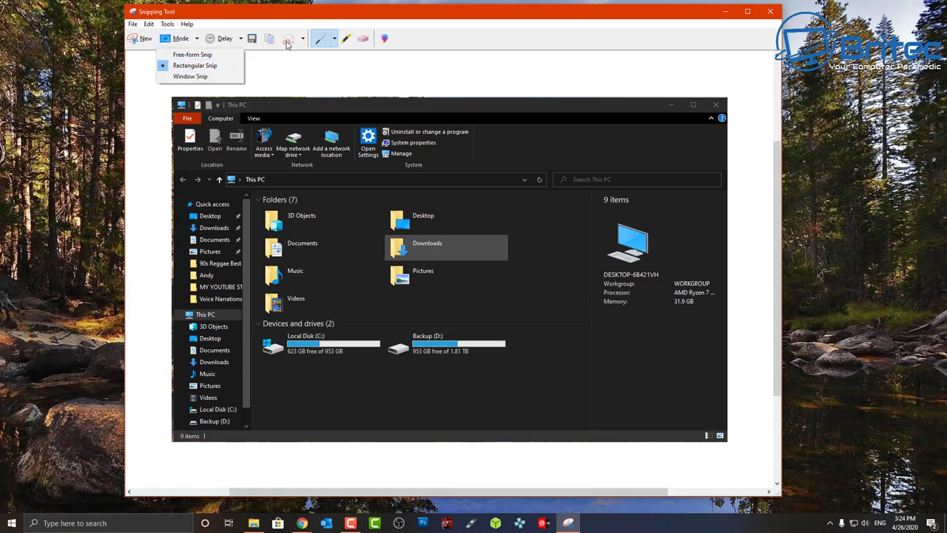
pyautogui.click(335, 43)
pyautogui.click(335, 39)
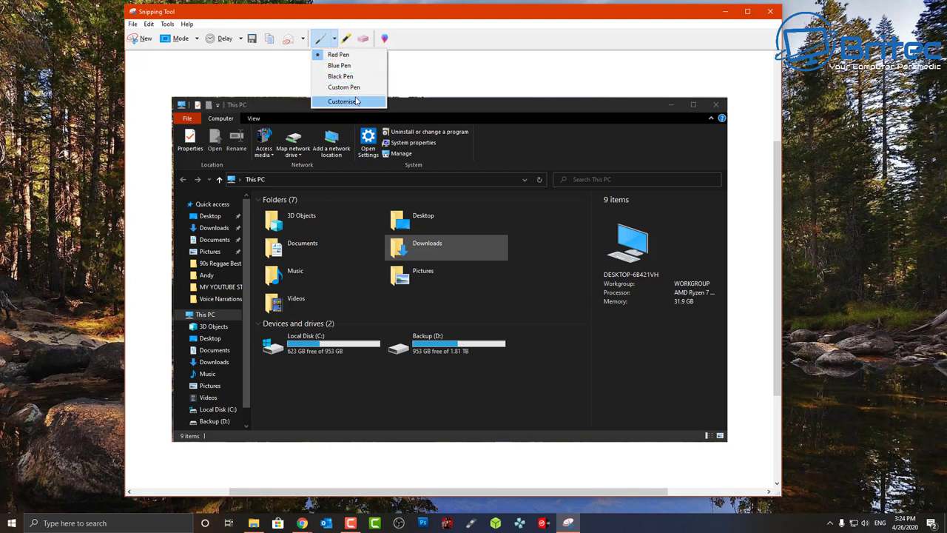
pyautogui.click(385, 42)
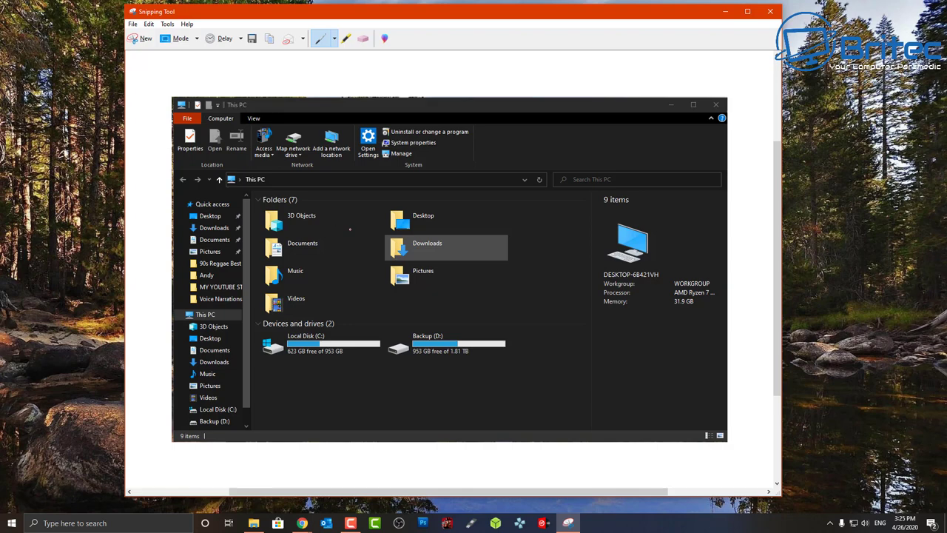
pyautogui.click(385, 38)
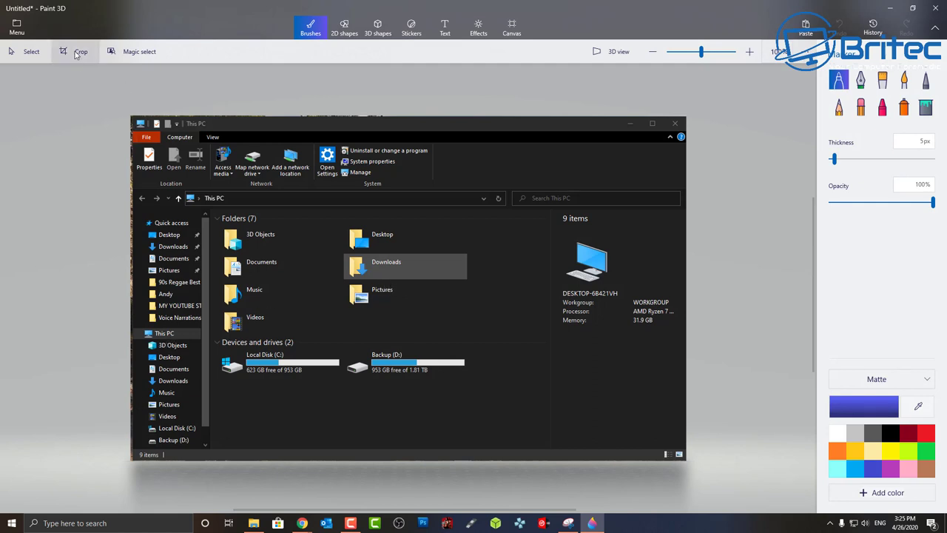
# Step: Place and delete a trial fish 3D model, then view the Effects and Stickers panels
pyautogui.click(380, 39)
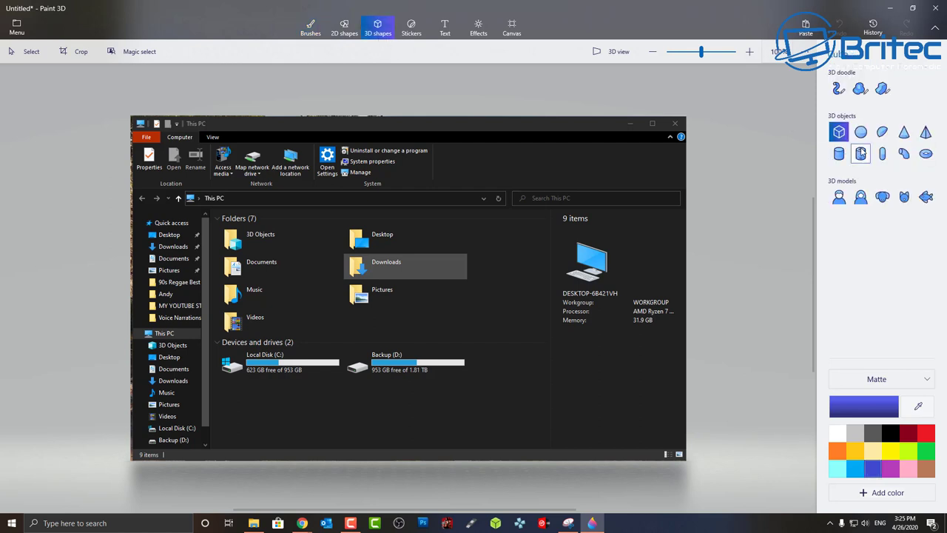
pyautogui.click(925, 197)
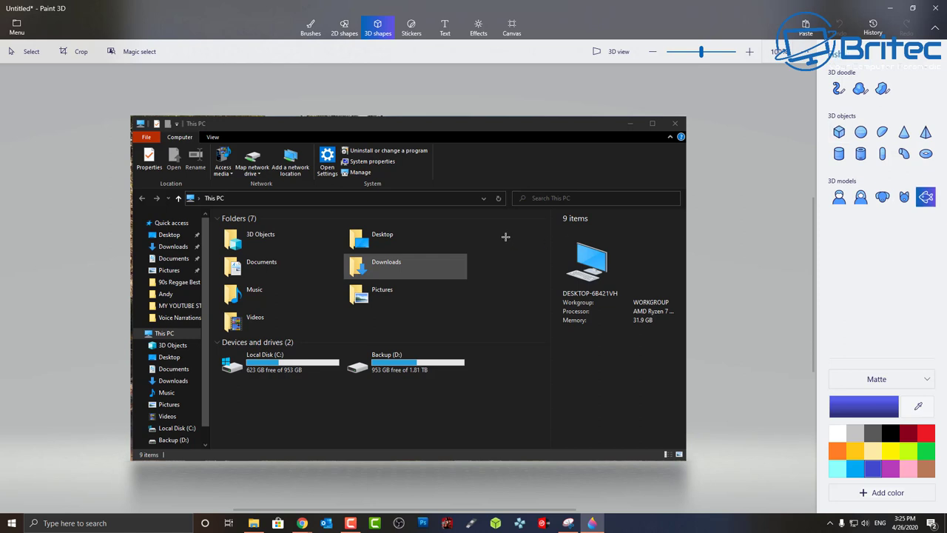
pyautogui.moveTo(504, 231); pyautogui.dragTo(585, 277)
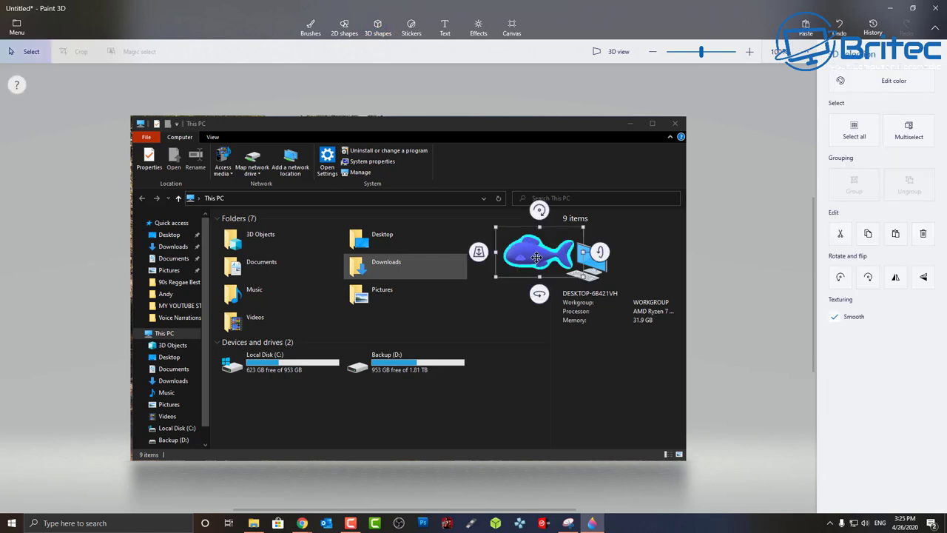
pyautogui.press('Delete')
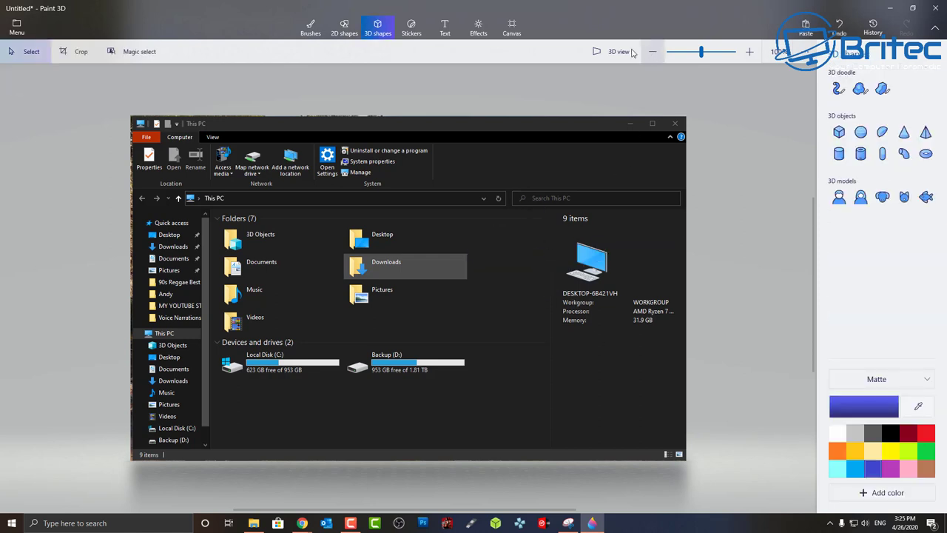
pyautogui.click(478, 31)
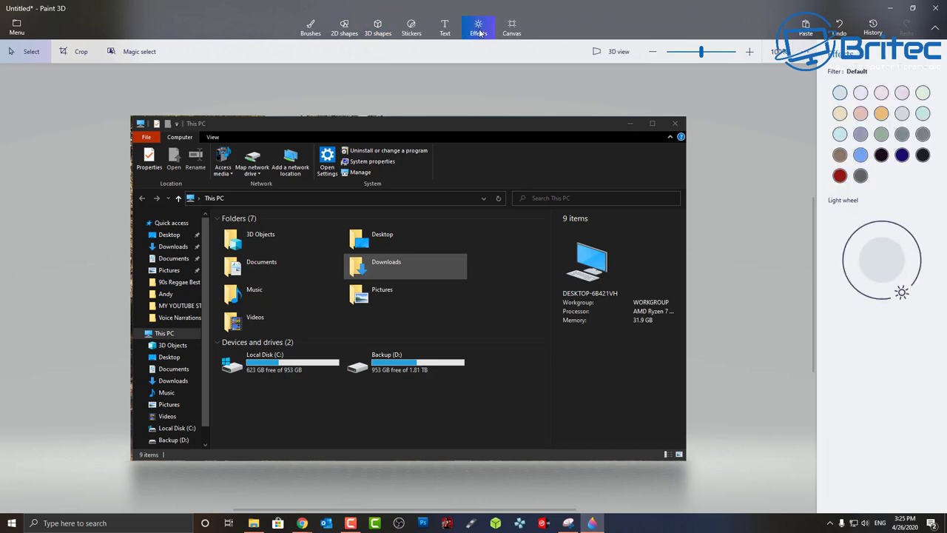
pyautogui.click(411, 31)
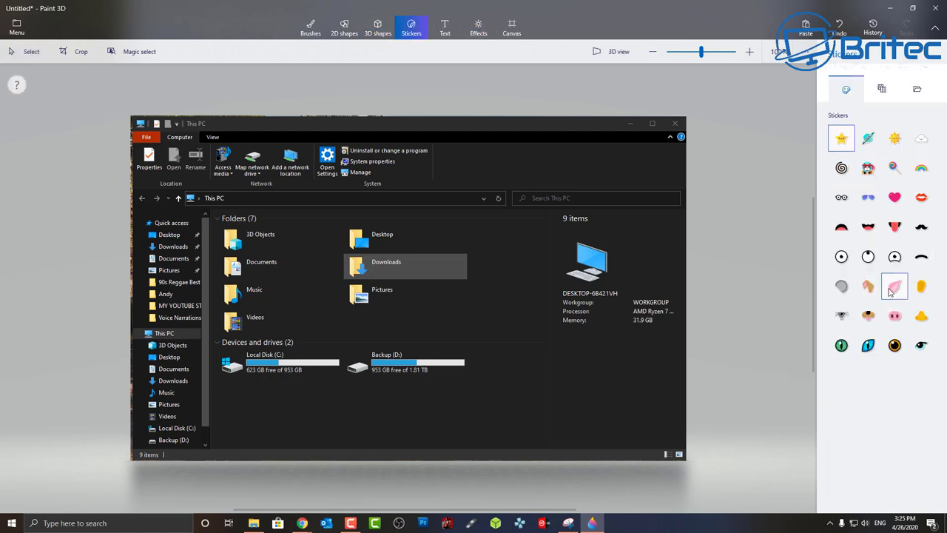
pyautogui.click(881, 89)
pyautogui.click(917, 91)
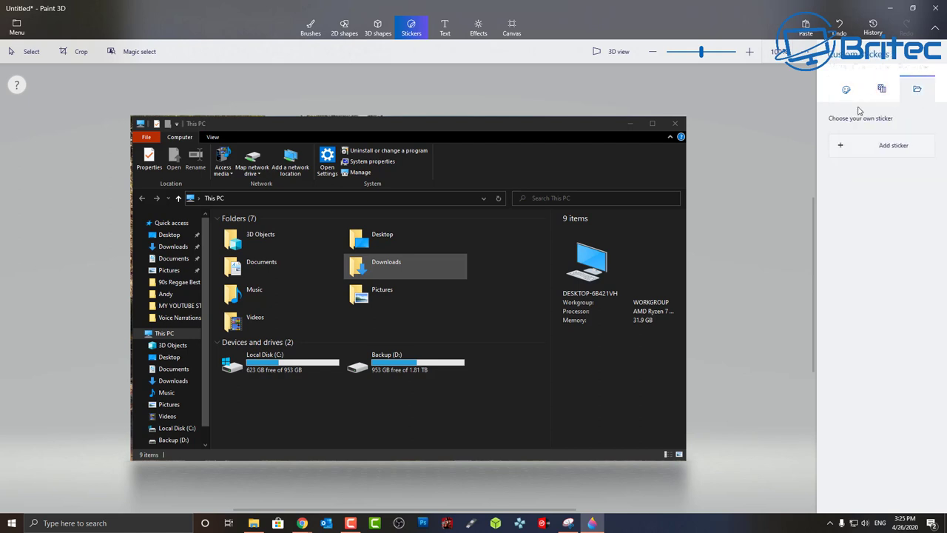
pyautogui.click(845, 90)
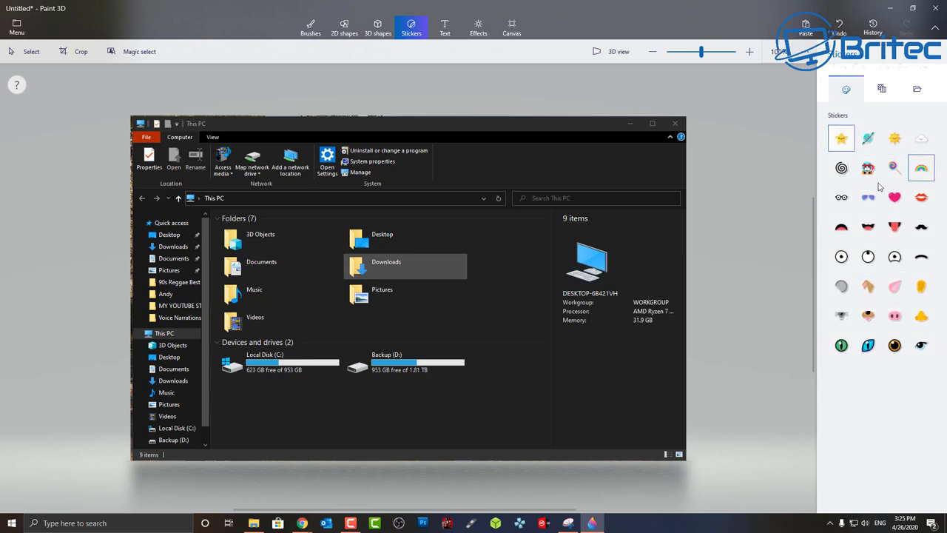
pyautogui.click(921, 168)
pyautogui.moveTo(295, 266); pyautogui.dragTo(582, 507)
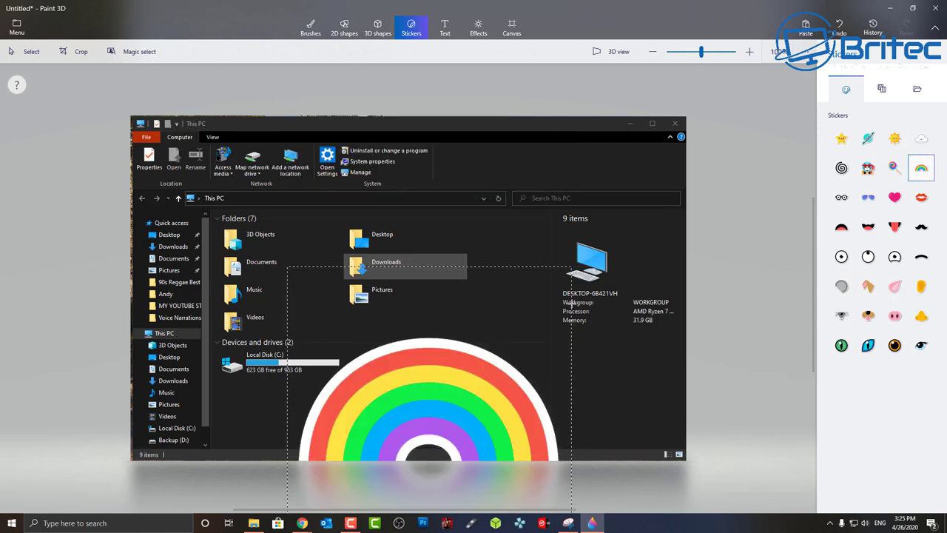
pyautogui.moveTo(450, 323); pyautogui.dragTo(431, 264)
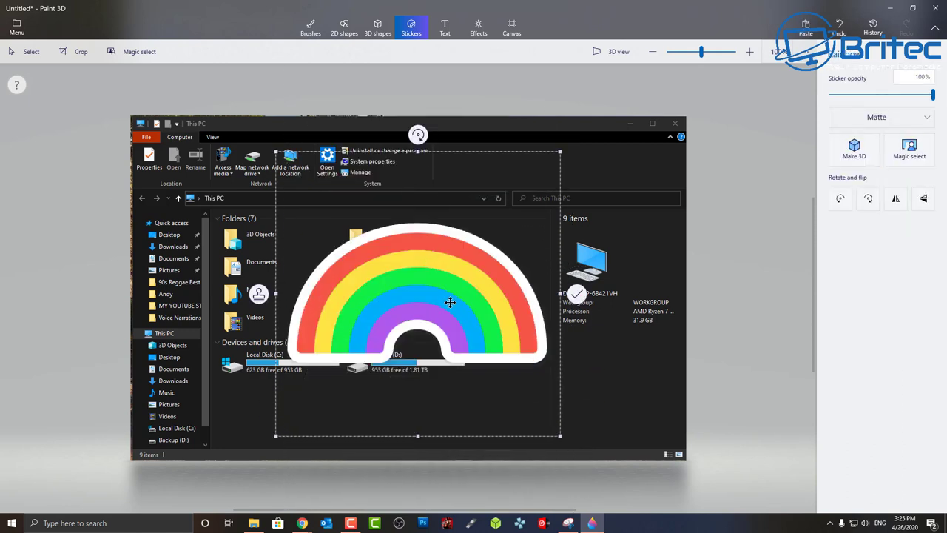
pyautogui.press('Delete')
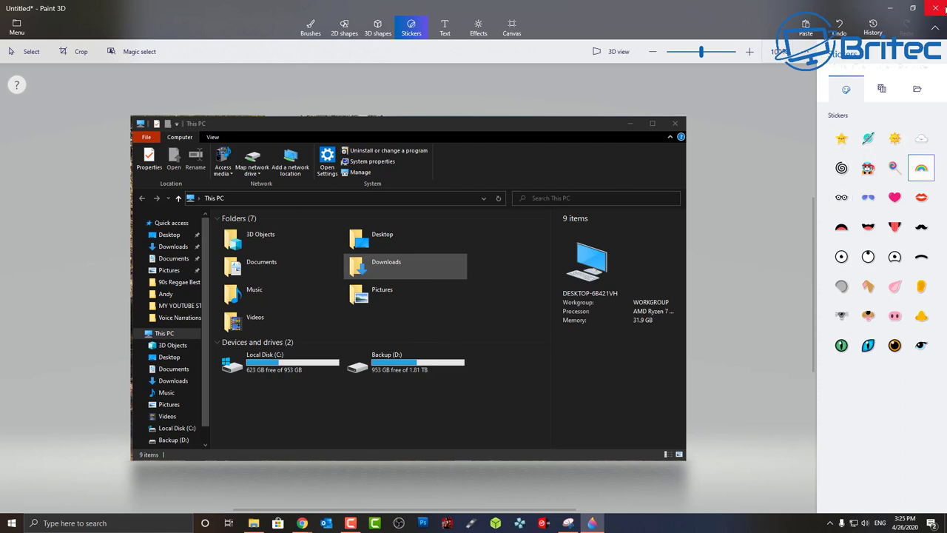
pyautogui.click(936, 14)
# Step: Discard the Paint 3D edits and close Snipping Tool without saving the snip
pyautogui.click(473, 282)
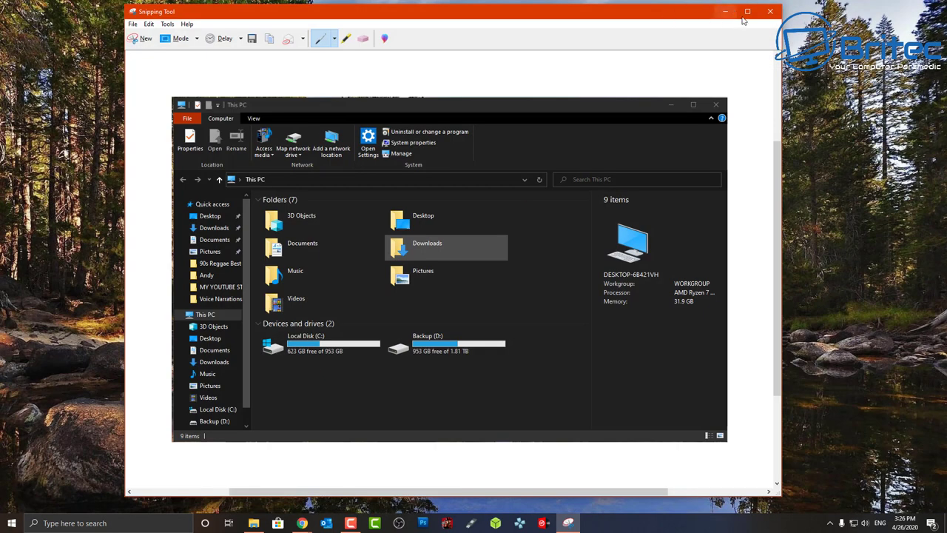
pyautogui.click(768, 11)
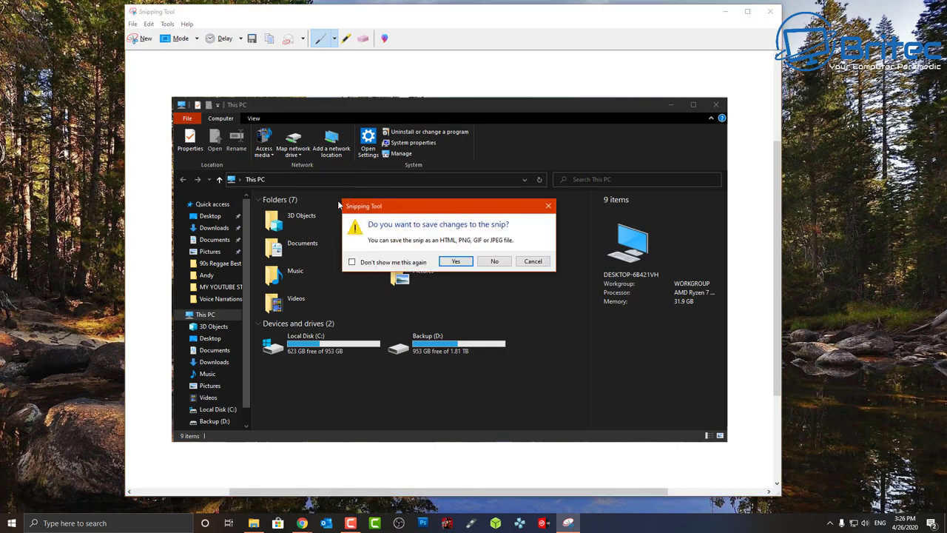
pyautogui.click(493, 262)
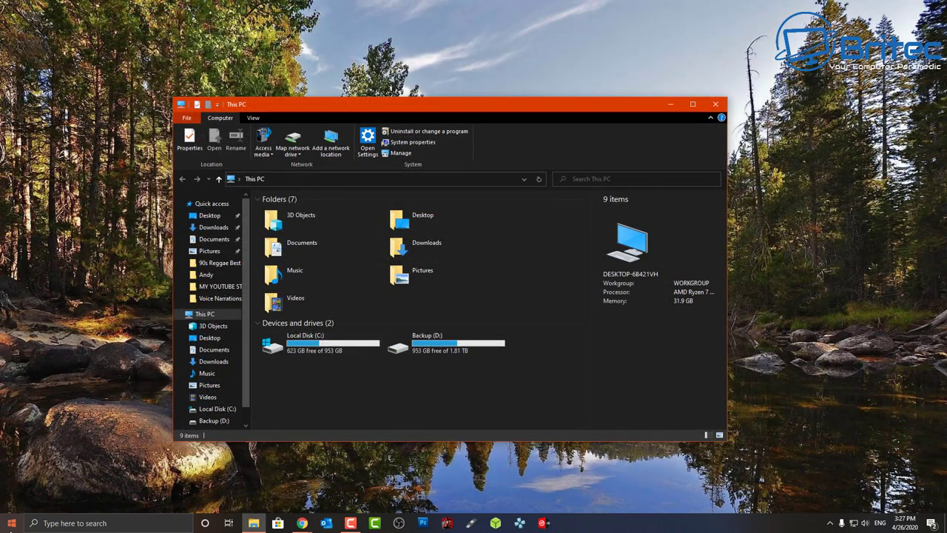
# Step: Launch Snip & Sketch by searching 'snip' in Windows Search
pyautogui.click(11, 524)
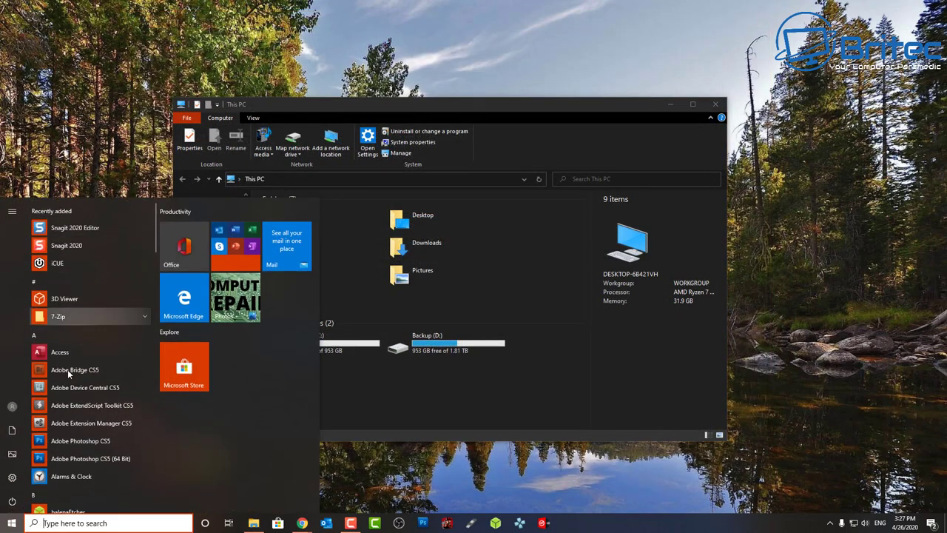
pyautogui.click(60, 523)
pyautogui.write('sn')
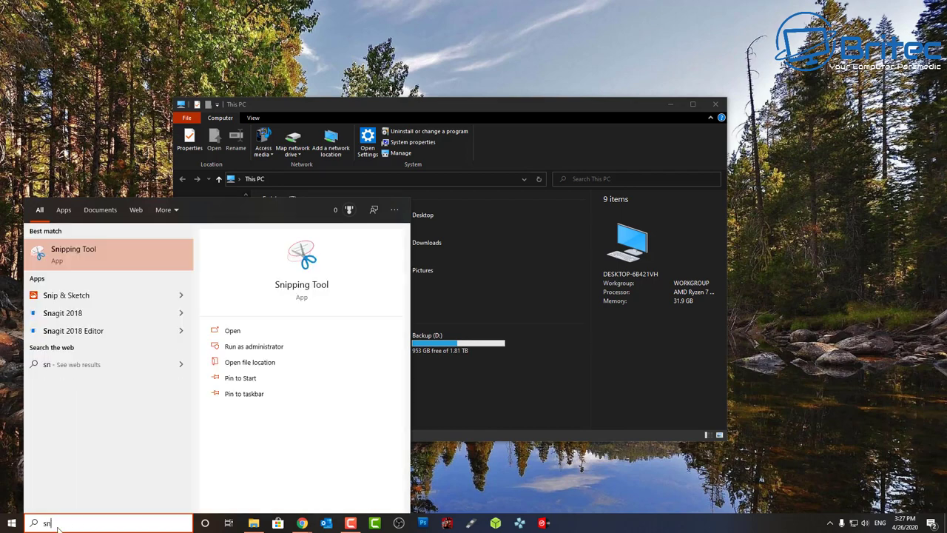
pyautogui.write('ip')
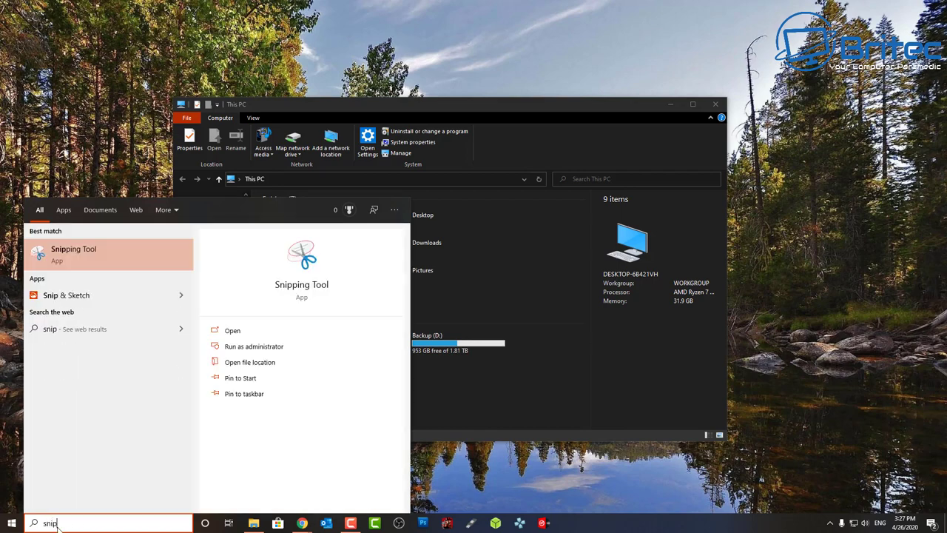
pyautogui.click(66, 295)
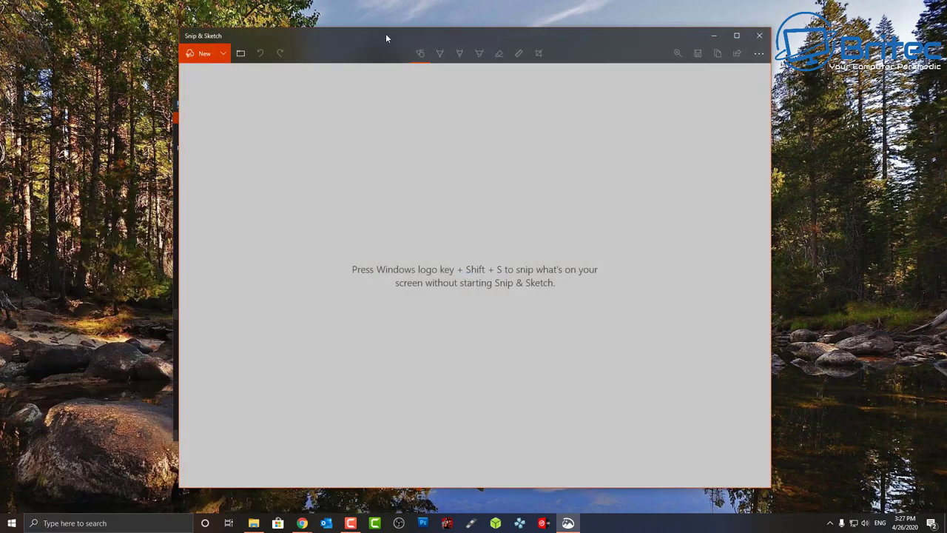
# Step: Nudge Snip & Sketch left and snip the entire This PC File Explorer window
pyautogui.moveTo(385, 33); pyautogui.dragTo(362, 33)
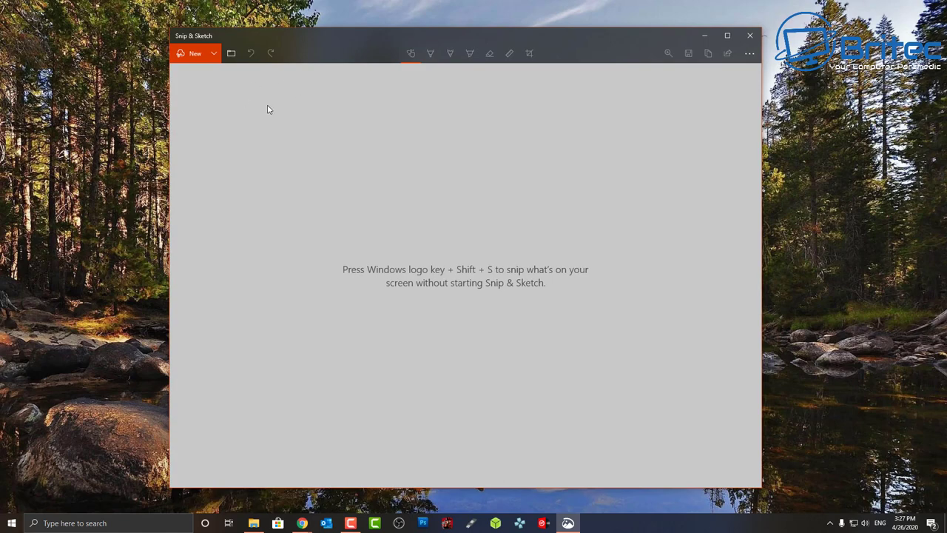
pyautogui.click(194, 55)
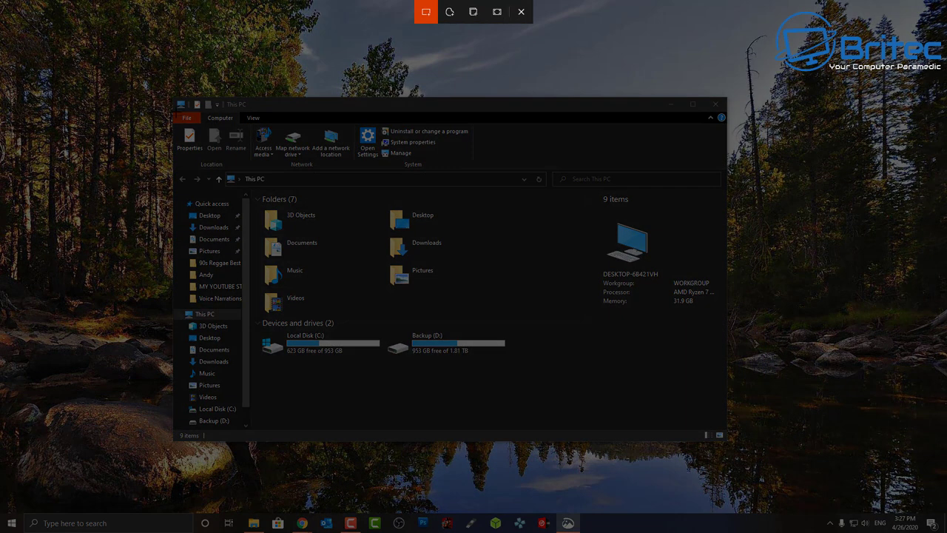
pyautogui.moveTo(170, 95)
pyautogui.mouseDown()
pyautogui.moveTo(331, 170)
pyautogui.moveTo(736, 449)
pyautogui.moveTo(728, 438)
pyautogui.mouseUp()
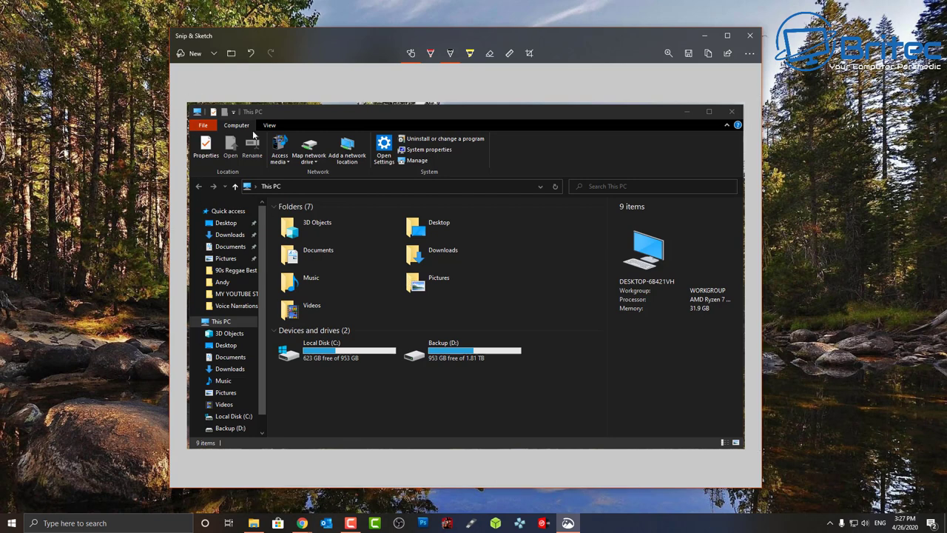
# Step: Crop the snip, trimming the left edge and pulling the bottom-right corner in slightly
pyautogui.click(530, 53)
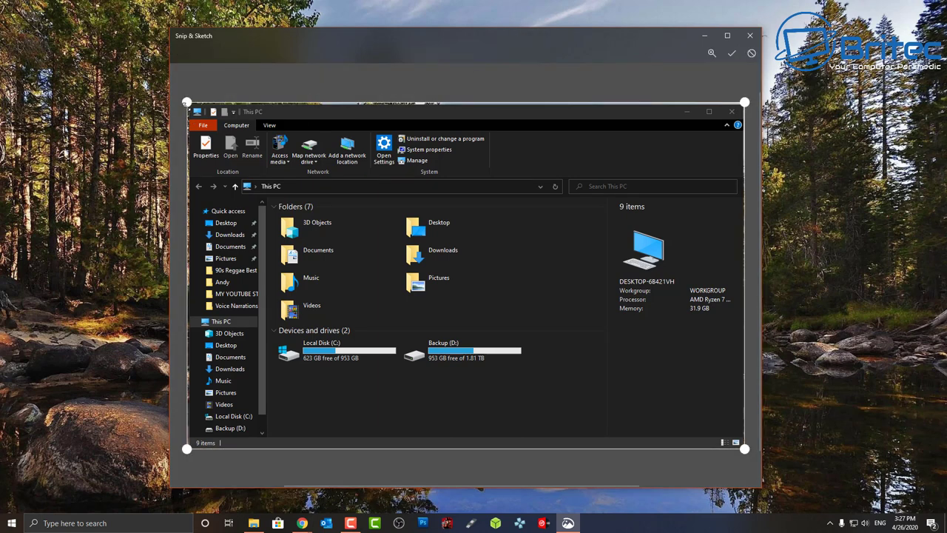
pyautogui.moveTo(187, 103); pyautogui.dragTo(188, 103)
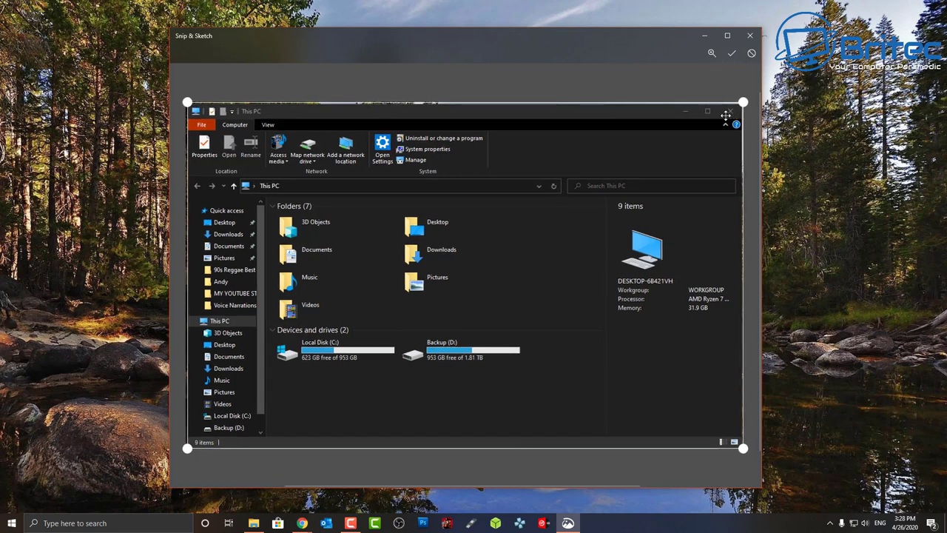
pyautogui.click(731, 54)
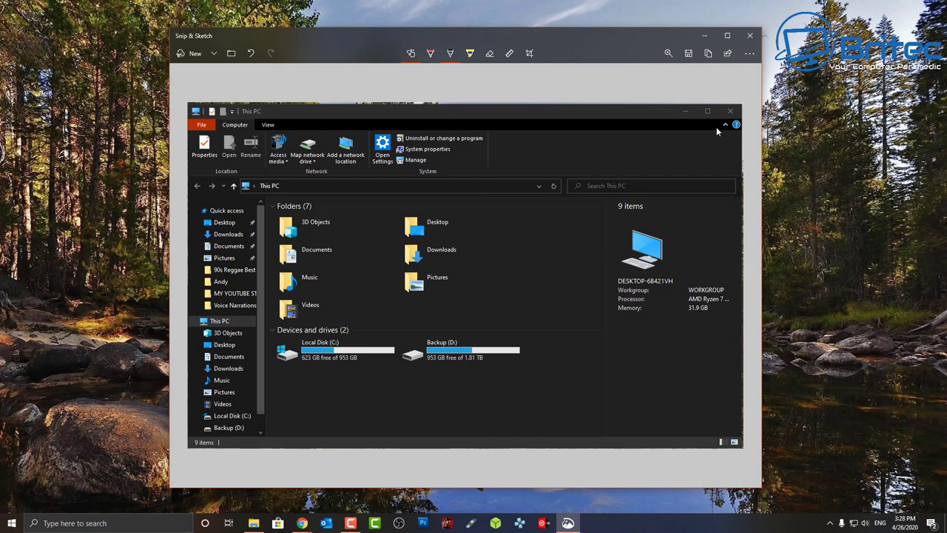
pyautogui.click(530, 55)
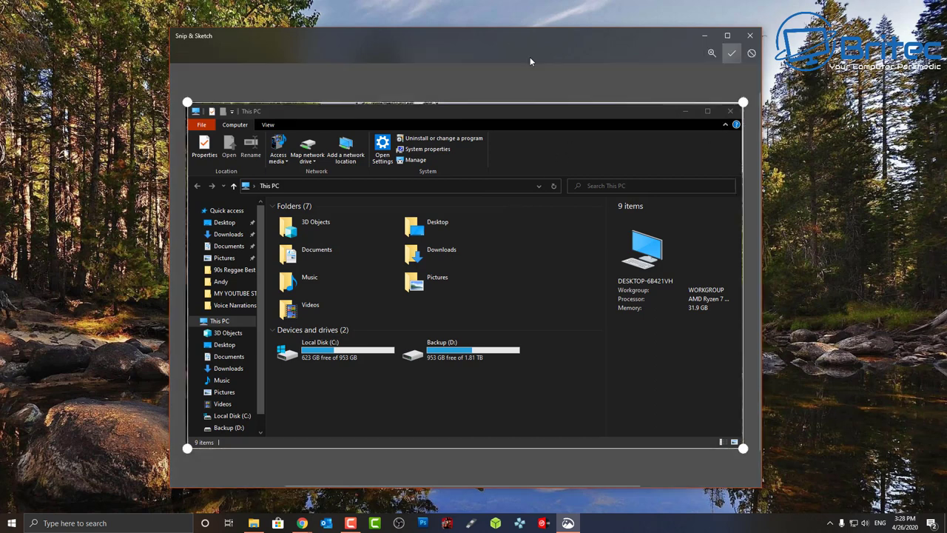
pyautogui.moveTo(744, 448); pyautogui.dragTo(729, 443)
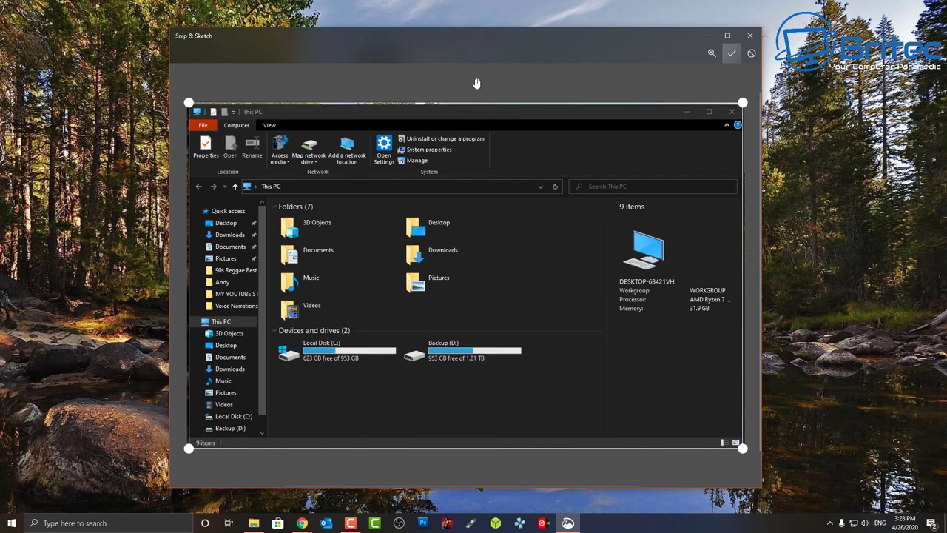
pyautogui.click(731, 52)
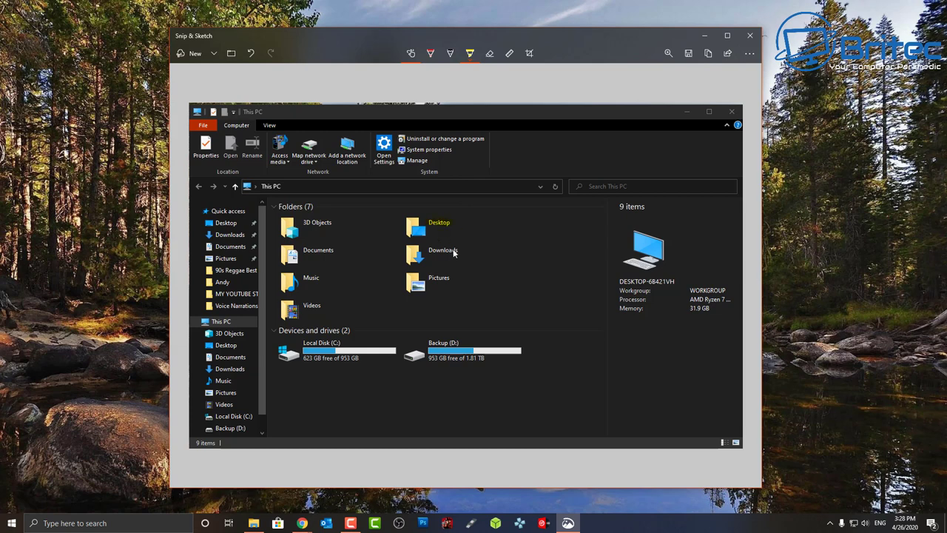
# Step: Erase the yellow highlight on Desktop, then close Snip & Sketch and File Explorer
pyautogui.click(470, 55)
pyautogui.click(495, 53)
pyautogui.click(410, 53)
pyautogui.click(749, 35)
pyautogui.click(714, 105)
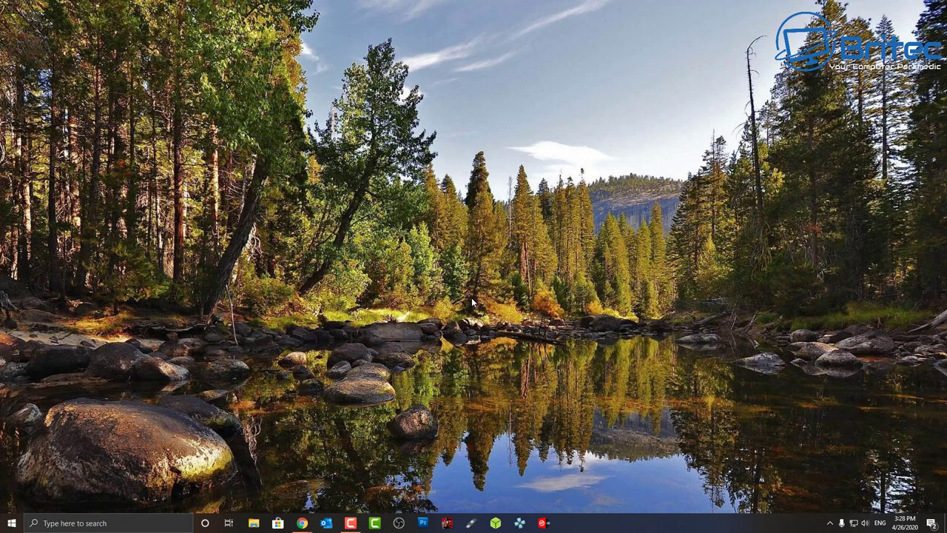
# Step: Open the Snagit capture window from the system tray and shift it slightly left
pyautogui.click(829, 523)
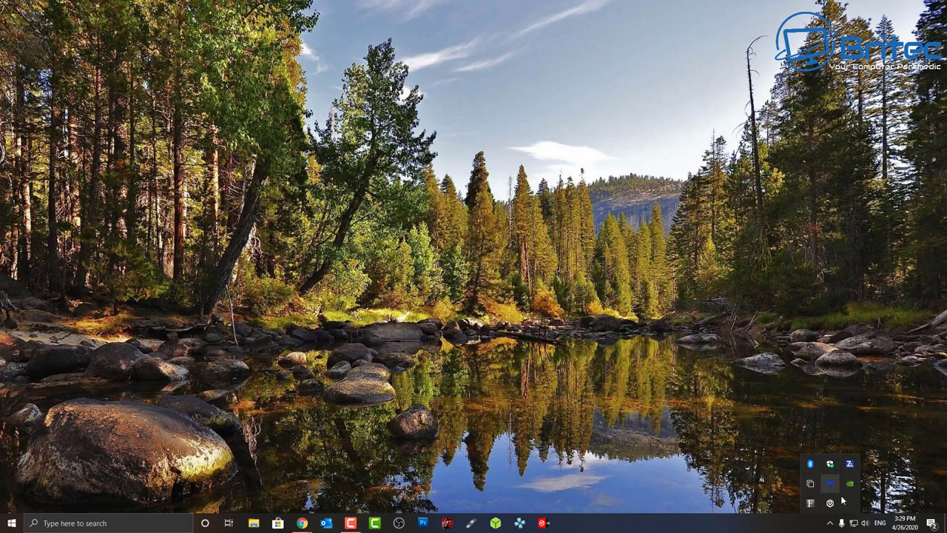
pyautogui.click(448, 330)
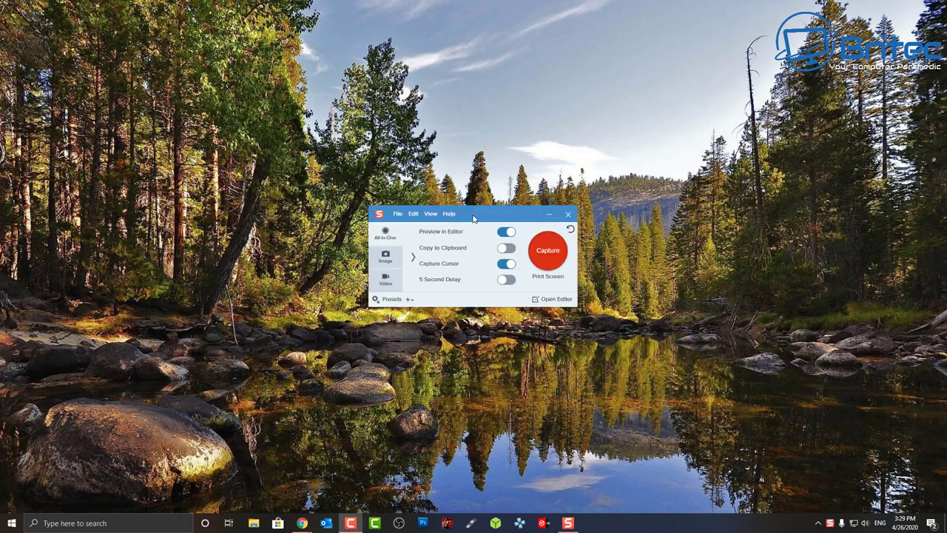
pyautogui.moveTo(477, 218); pyautogui.dragTo(450, 218)
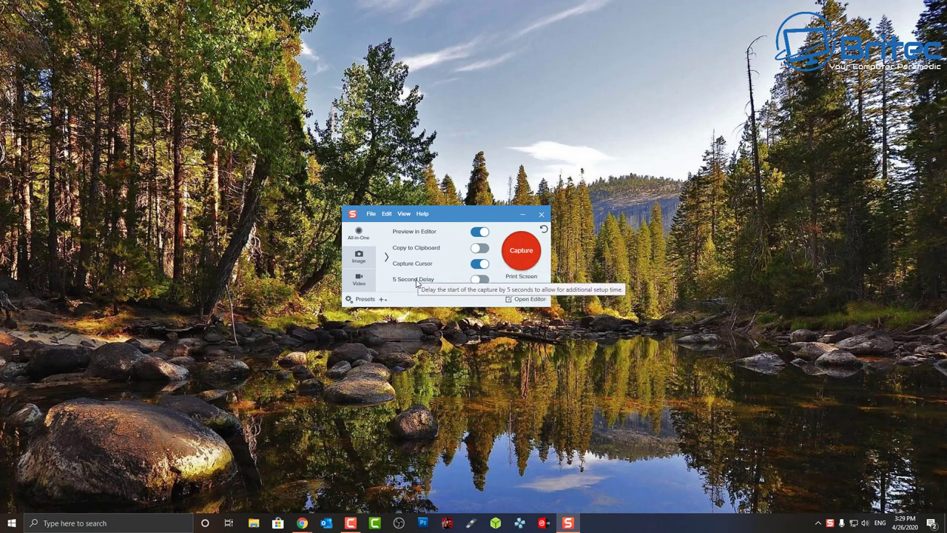
# Step: Check the Video settings, return to Image capture, browse the presets menu, and start a capture
pyautogui.click(359, 280)
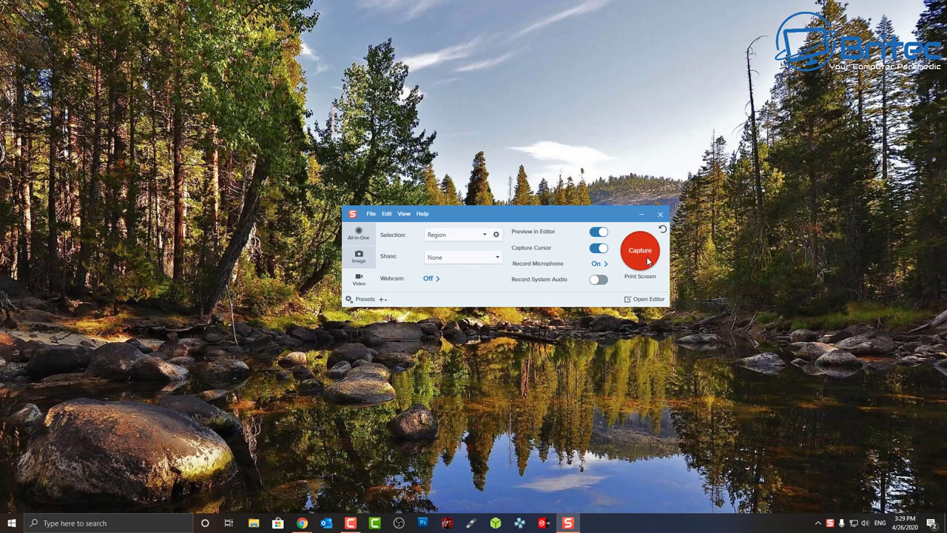
pyautogui.click(360, 256)
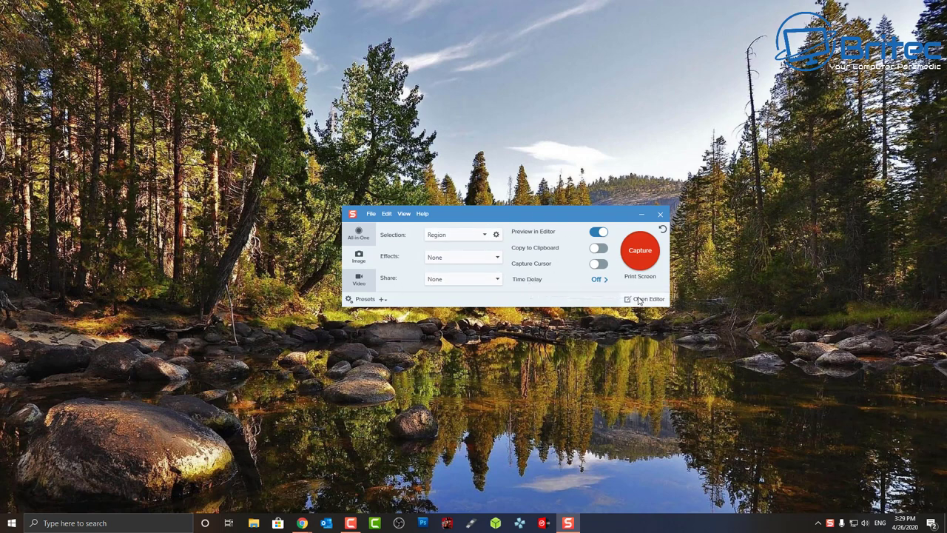
pyautogui.click(370, 215)
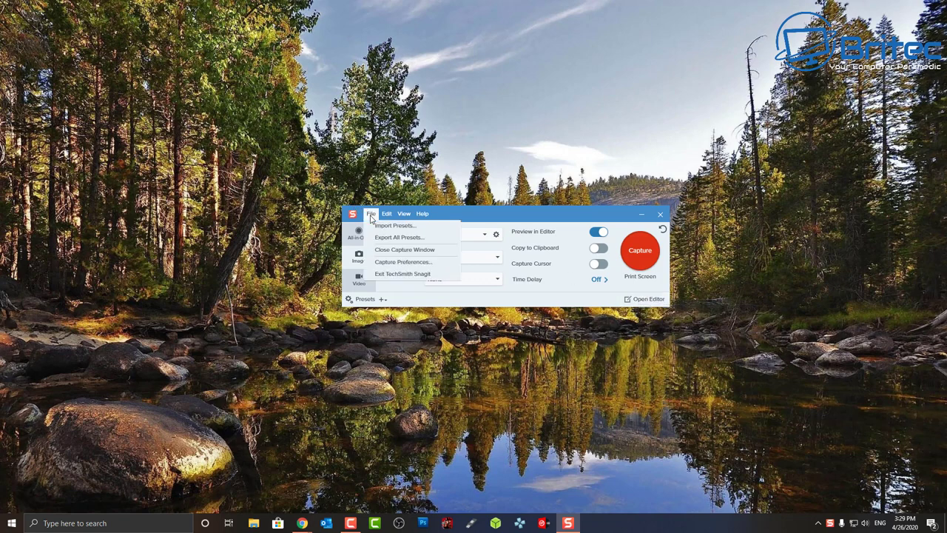
pyautogui.moveTo(403, 218)
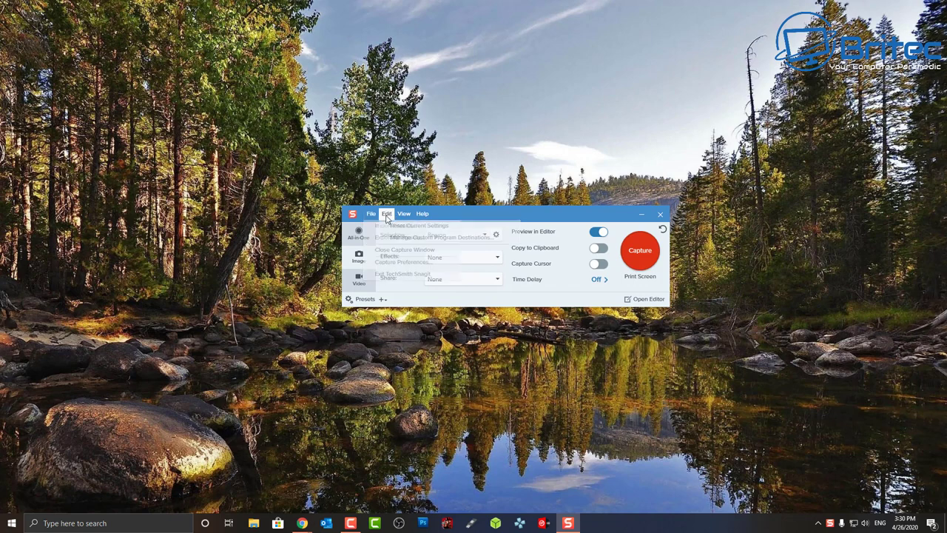
pyautogui.click(518, 214)
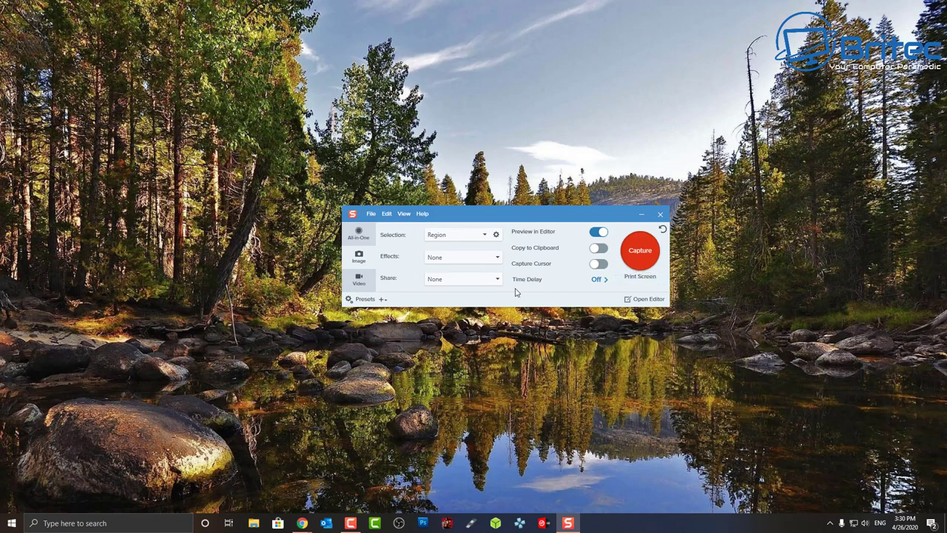
pyautogui.click(641, 251)
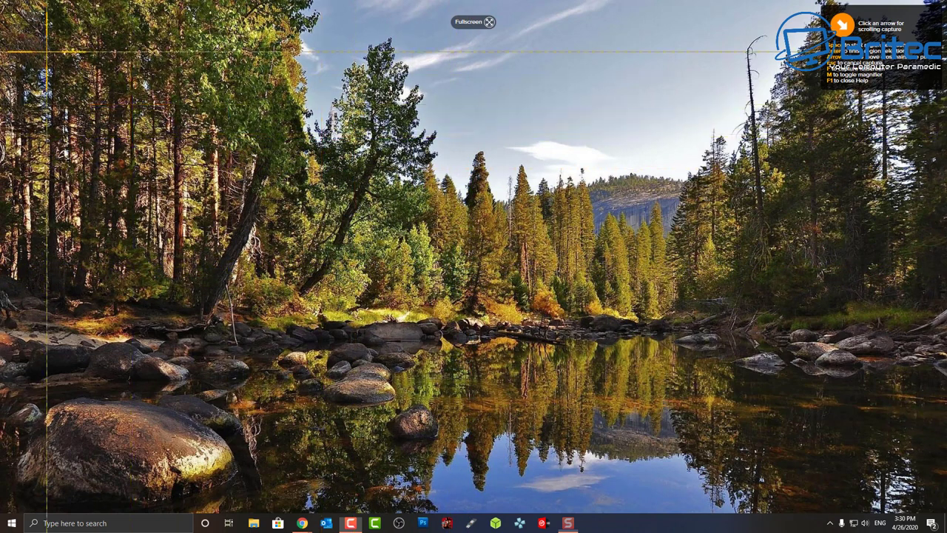
# Step: Cancel the capture, reopen File Explorer at This PC, and bring Snagit forward
pyautogui.moveTo(4, 501); pyautogui.dragTo(4, 503)
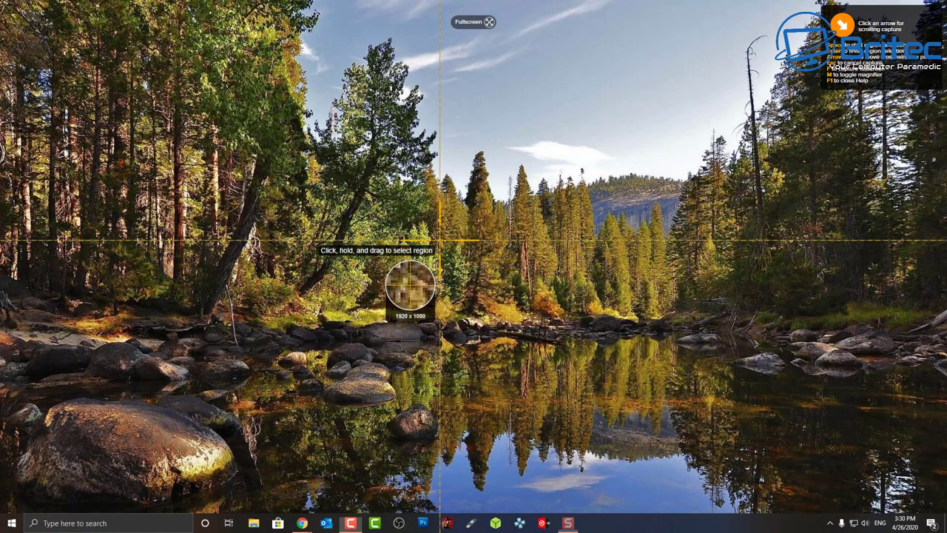
pyautogui.press('Escape')
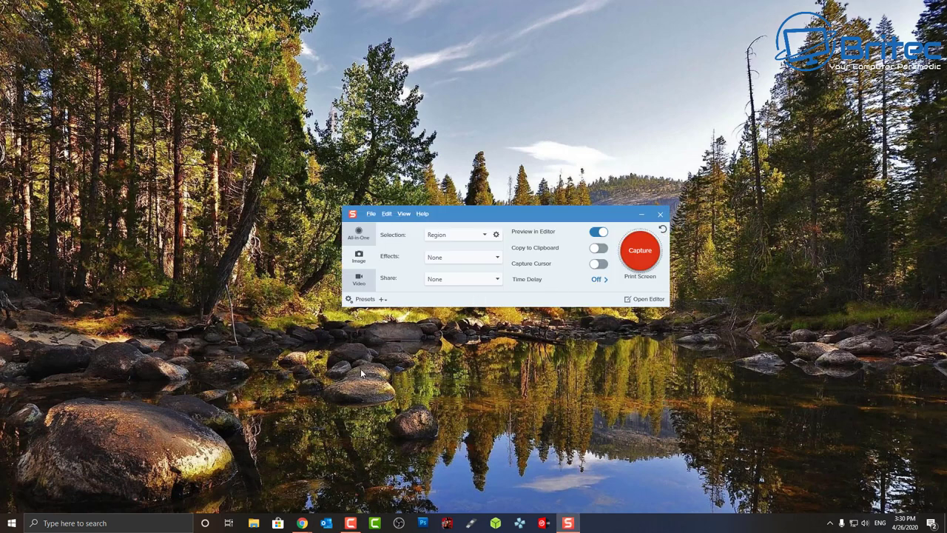
pyautogui.click(253, 523)
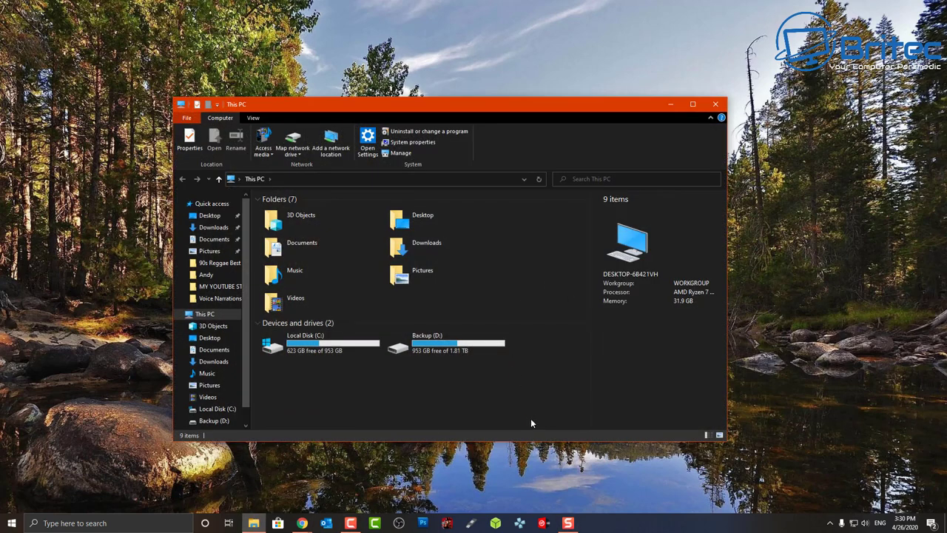
pyautogui.click(567, 523)
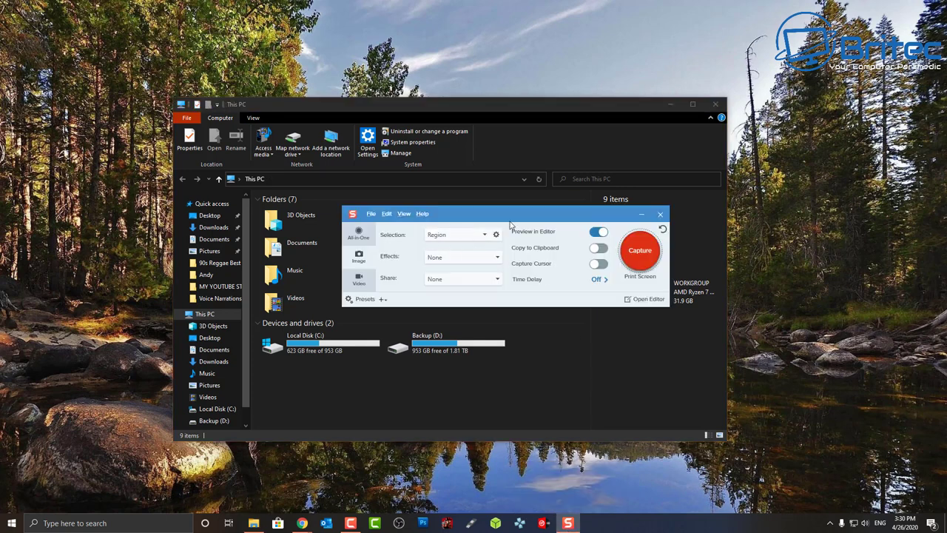
# Step: Move the Snagit window right over Explorer and begin a new image capture
pyautogui.moveTo(510, 215); pyautogui.dragTo(552, 201)
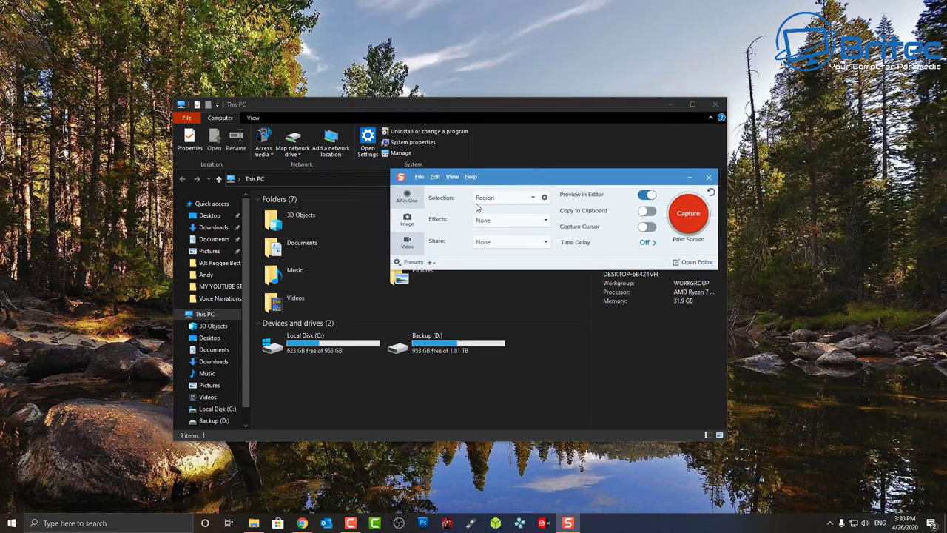
pyautogui.click(687, 215)
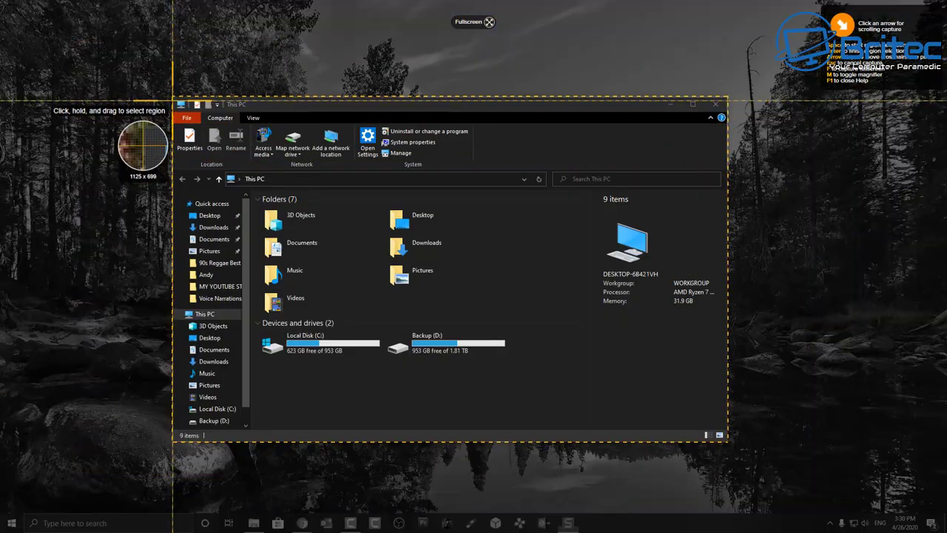
pyautogui.press('Escape')
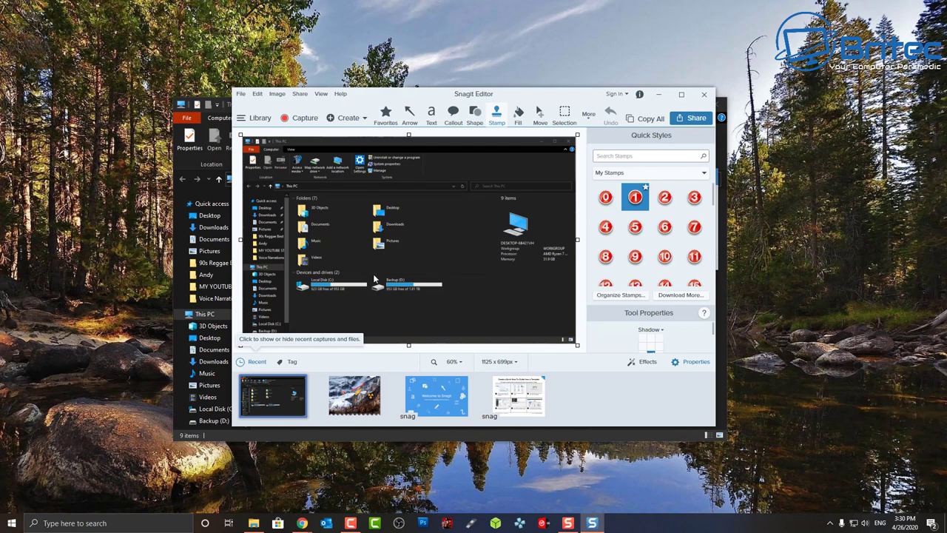
# Step: Maximize the editor and place a number 1 stamp just after the Desktop label
pyautogui.click(682, 97)
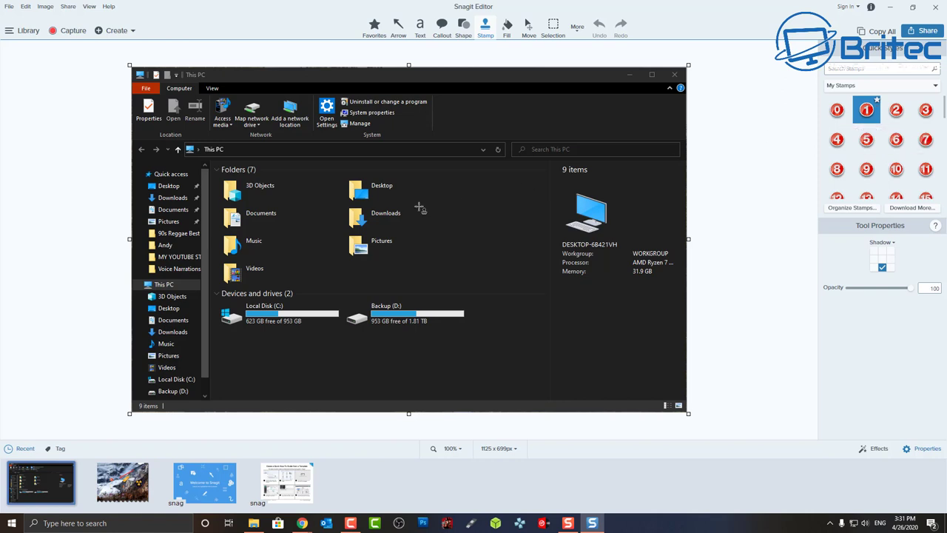
pyautogui.click(393, 184)
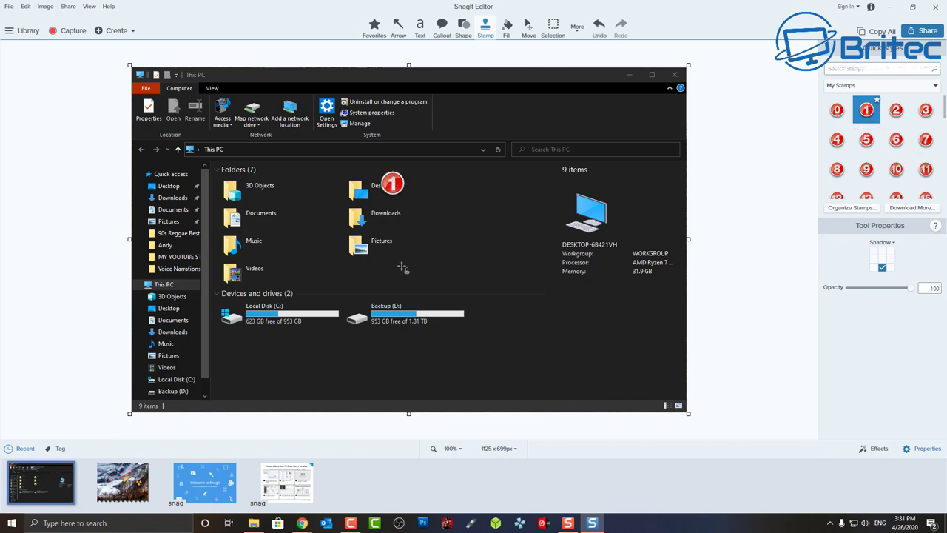
pyautogui.moveTo(393, 185); pyautogui.dragTo(403, 180)
pyautogui.press('Escape')
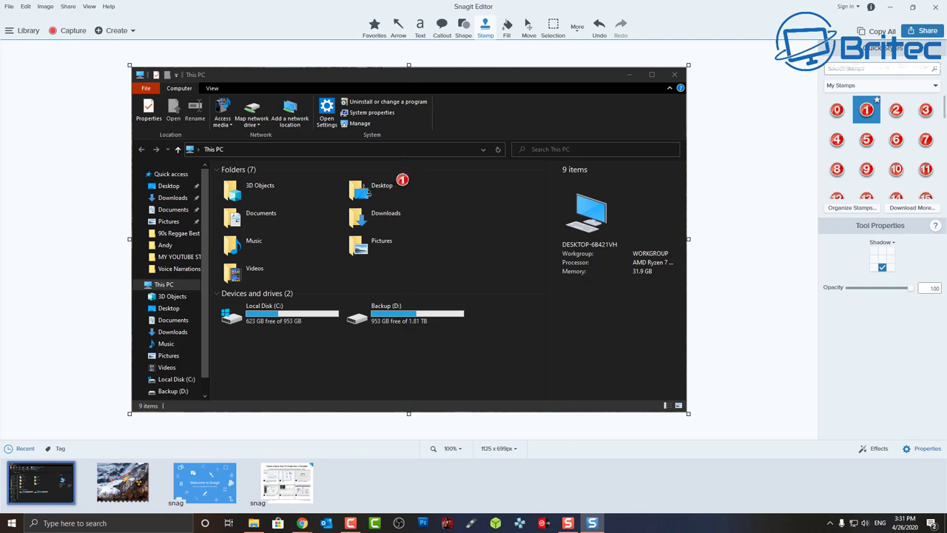
# Step: Place a smaller number 2 stamp on Local Disk (C:)
pyautogui.click(895, 113)
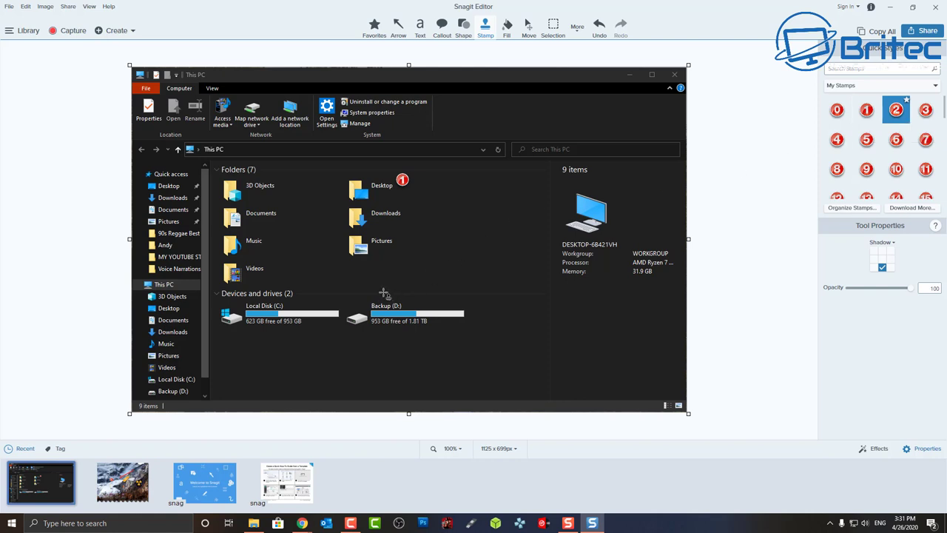
pyautogui.click(317, 301)
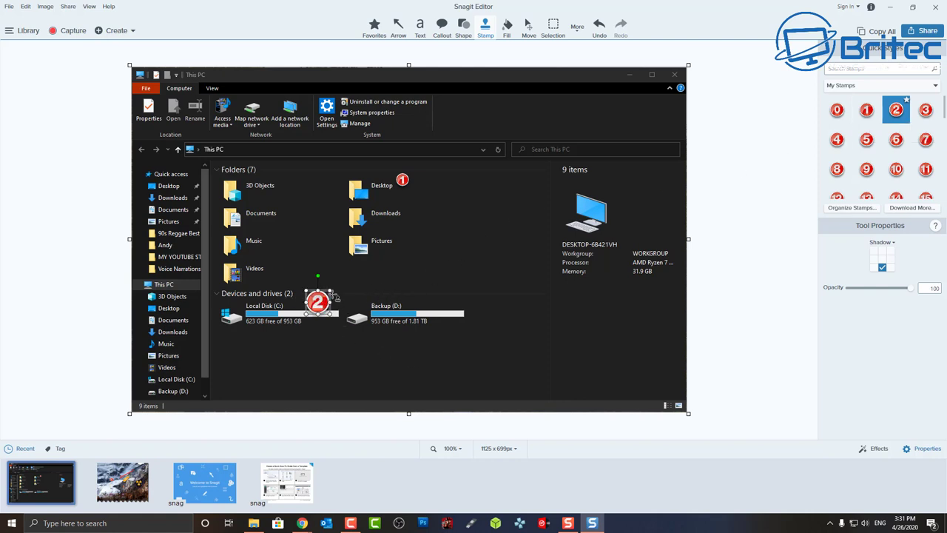
pyautogui.moveTo(330, 314); pyautogui.dragTo(325, 309)
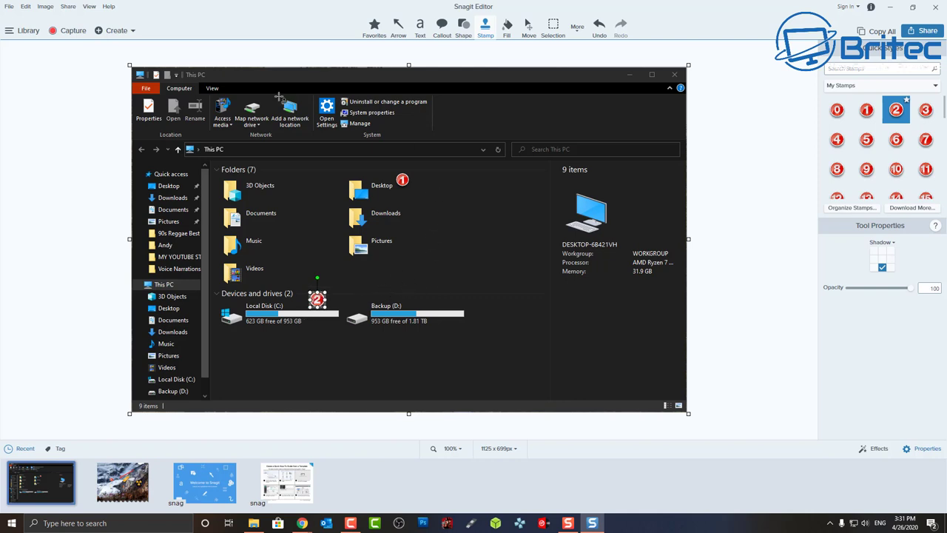
# Step: Draw a red arrow from stamp 1 to Pictures and a purple dashed arrow pointing left
pyautogui.click(398, 28)
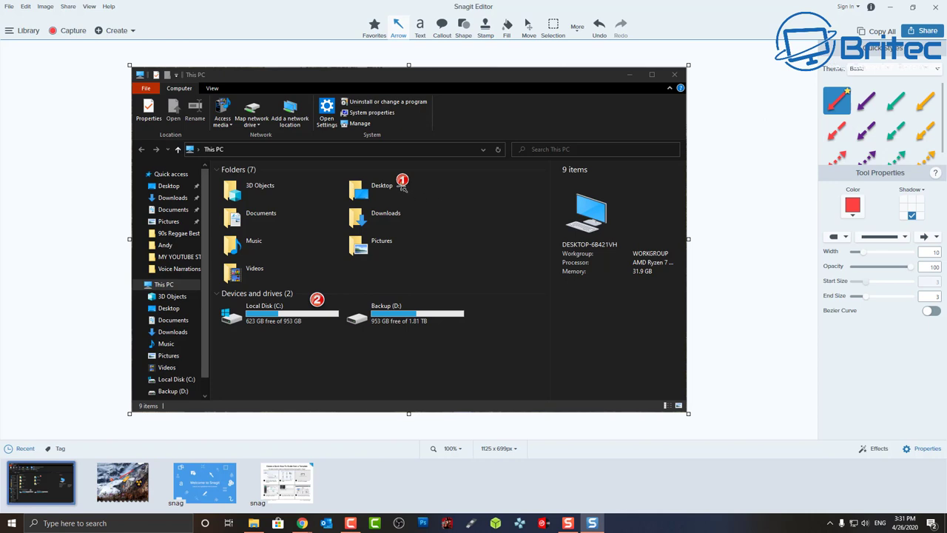
pyautogui.moveTo(403, 187); pyautogui.dragTo(376, 239)
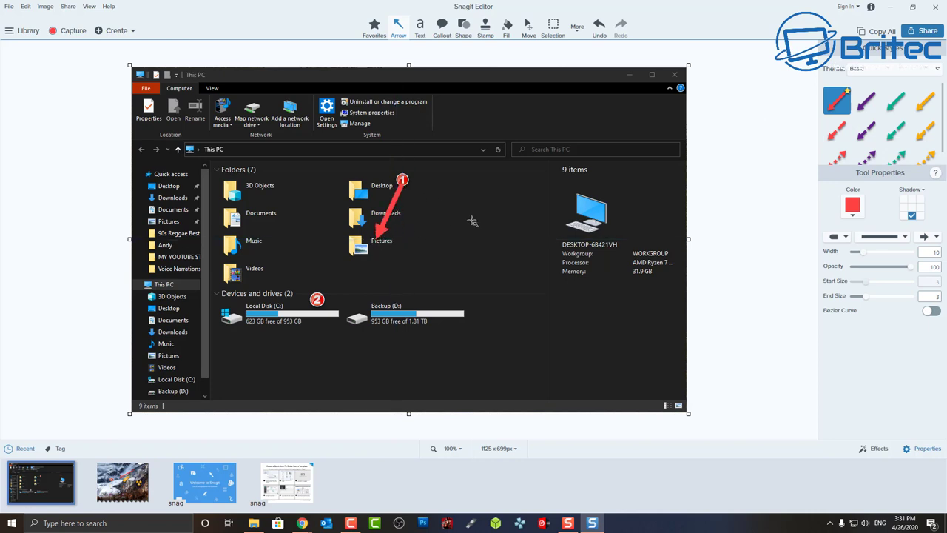
pyautogui.click(866, 131)
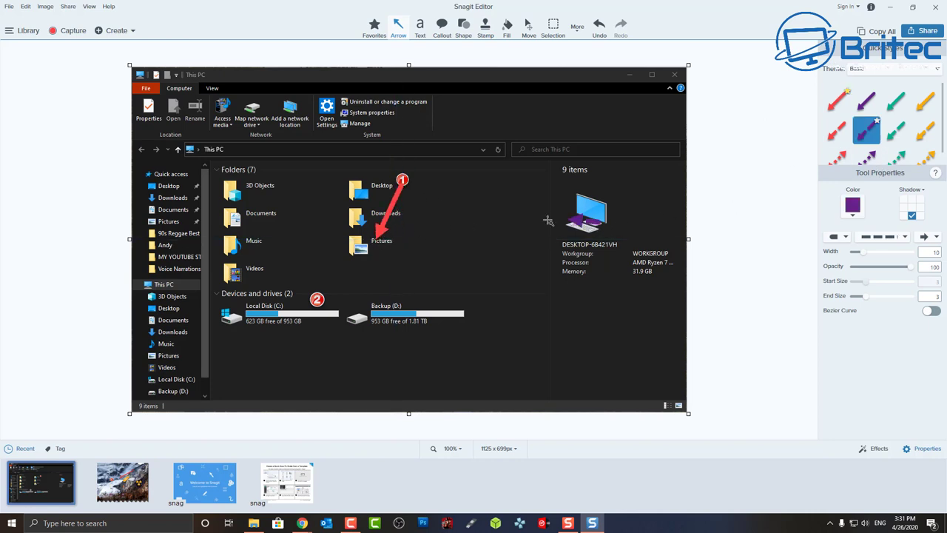
pyautogui.moveTo(548, 220); pyautogui.dragTo(455, 224)
pyautogui.scroll(-1, 913, 138)
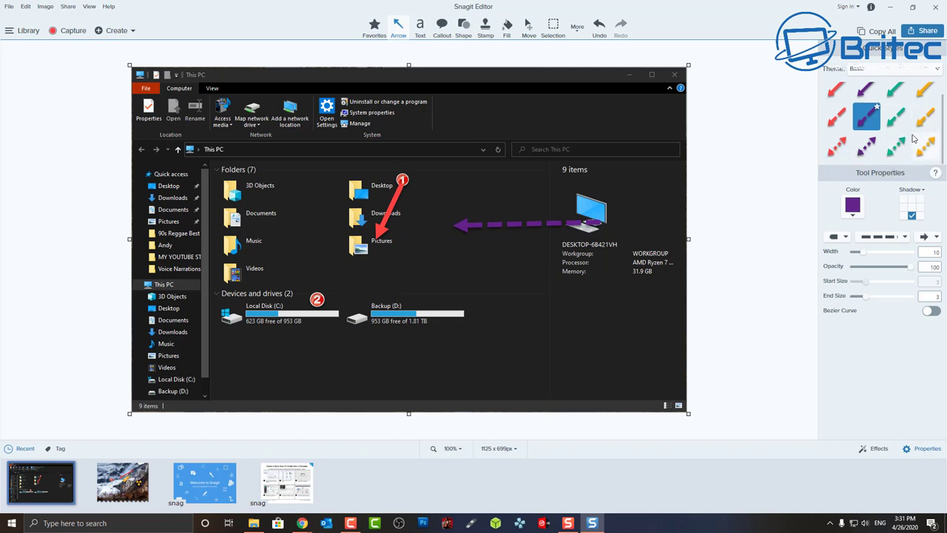
pyautogui.click(905, 236)
# Step: Add the text 'help' over the Desktop folder at 72 pt on one line
pyautogui.click(420, 30)
pyautogui.moveTo(302, 137); pyautogui.dragTo(409, 217)
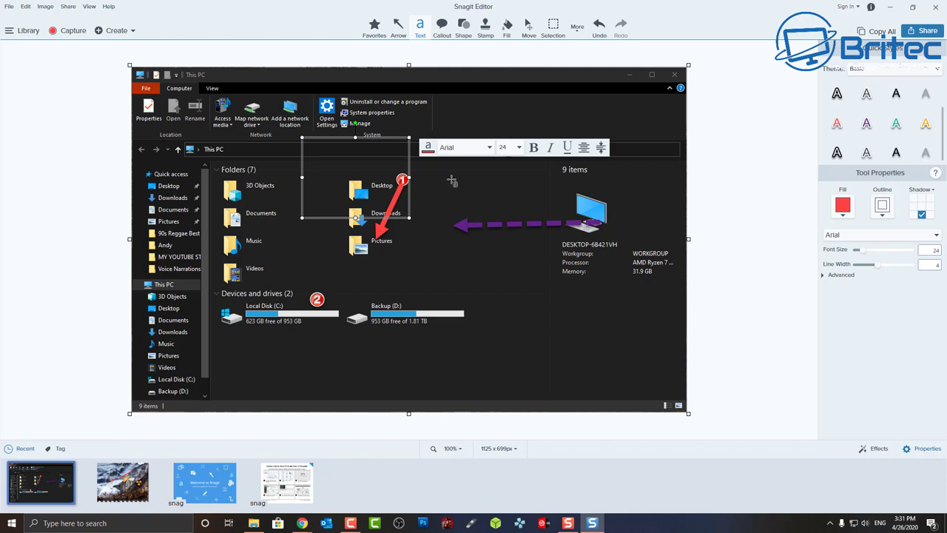
pyautogui.write('help')
pyautogui.moveTo(409, 217); pyautogui.dragTo(300, 161)
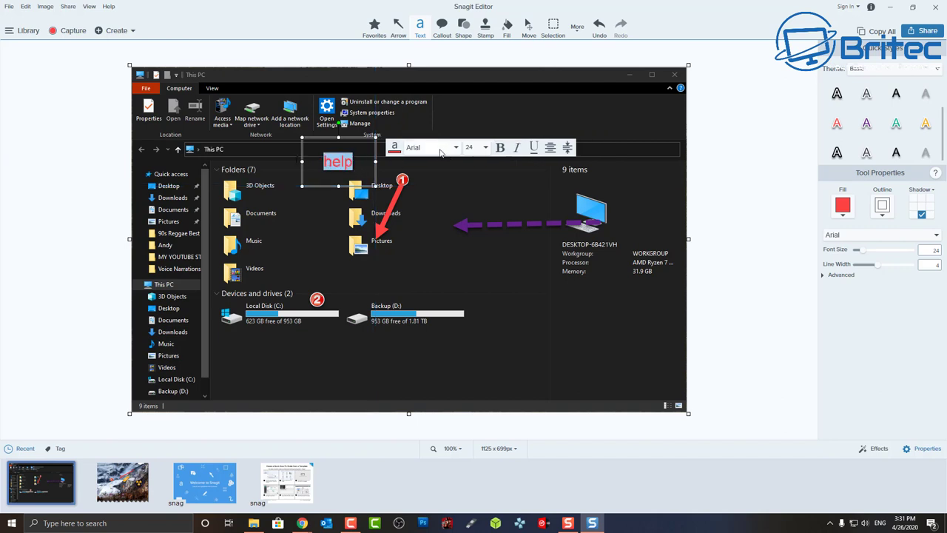
pyautogui.click(482, 147)
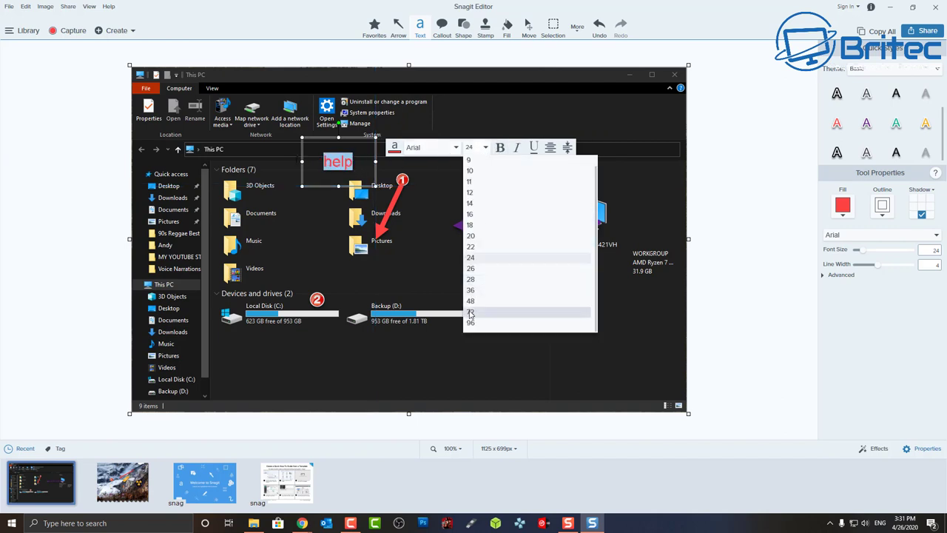
pyautogui.click(518, 312)
pyautogui.moveTo(376, 198); pyautogui.dragTo(523, 209)
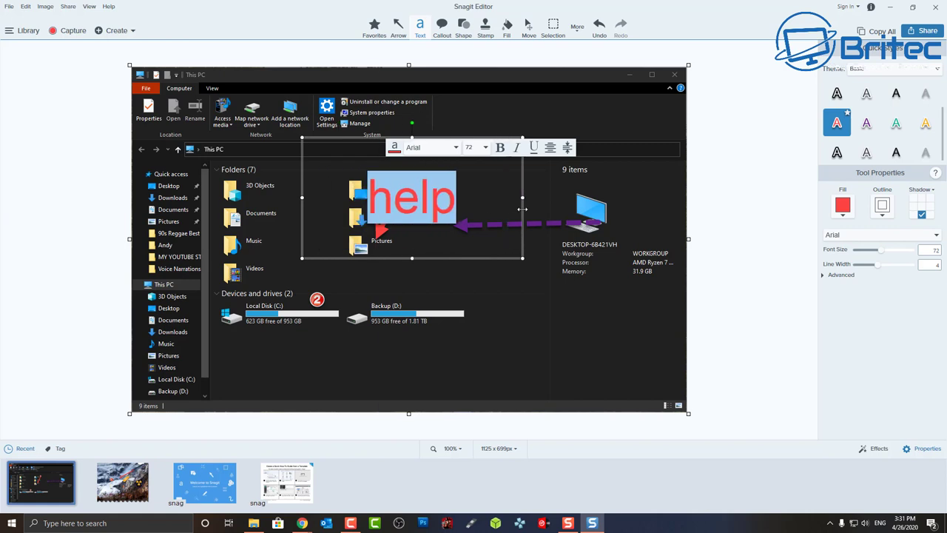
# Step: Change the 'help' font to Bahnschrift SemiBold Condensed
pyautogui.click(455, 148)
pyautogui.scroll(-5, 441, 284)
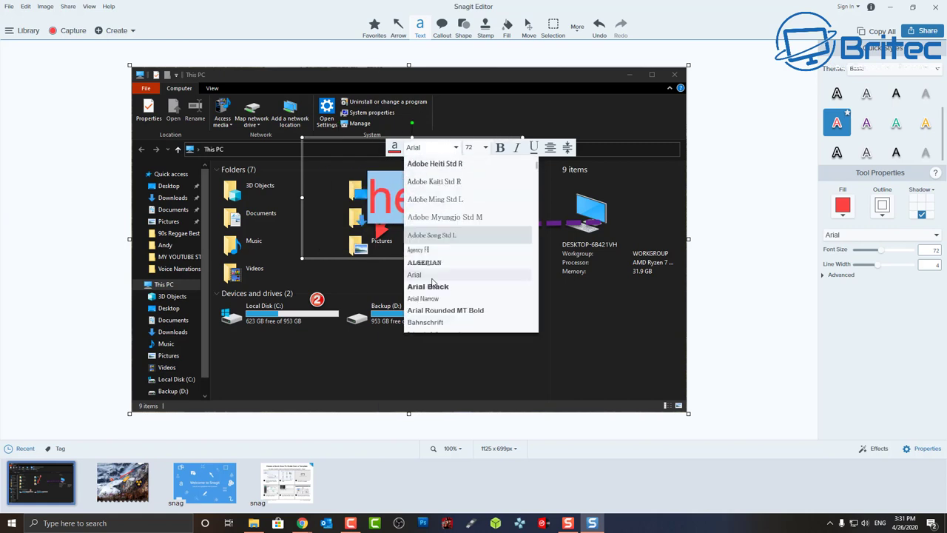
pyautogui.click(443, 258)
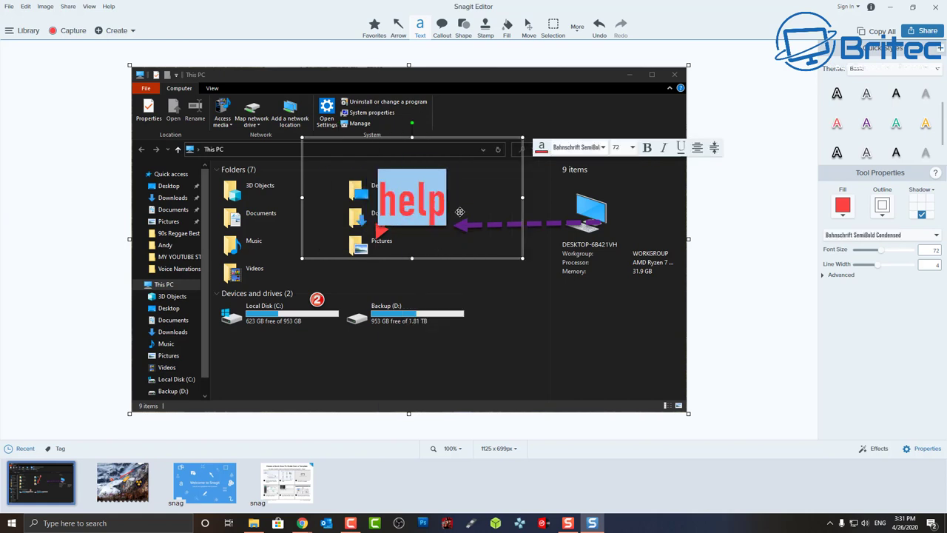
pyautogui.click(459, 213)
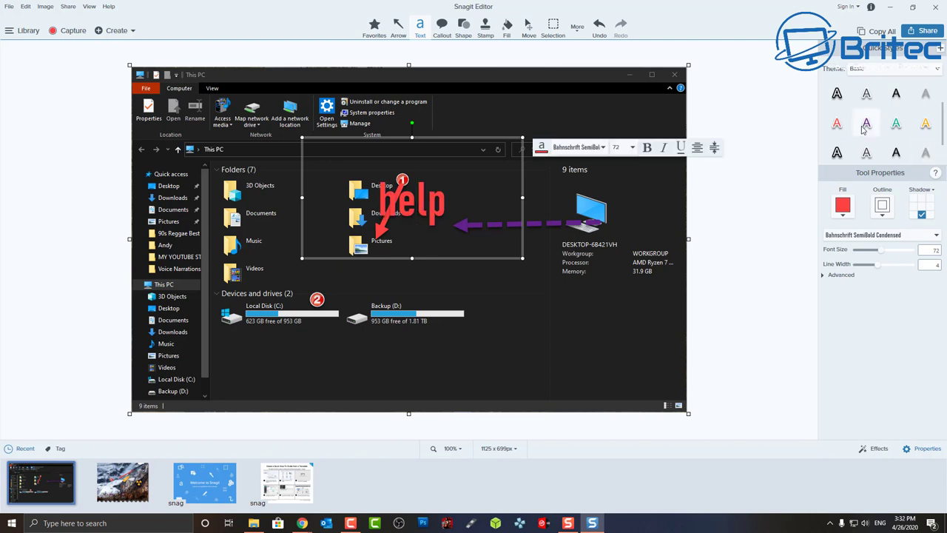
# Step: Try grey, teal, yellow and orange Quick Styles, settling on red for 'help'
pyautogui.click(866, 94)
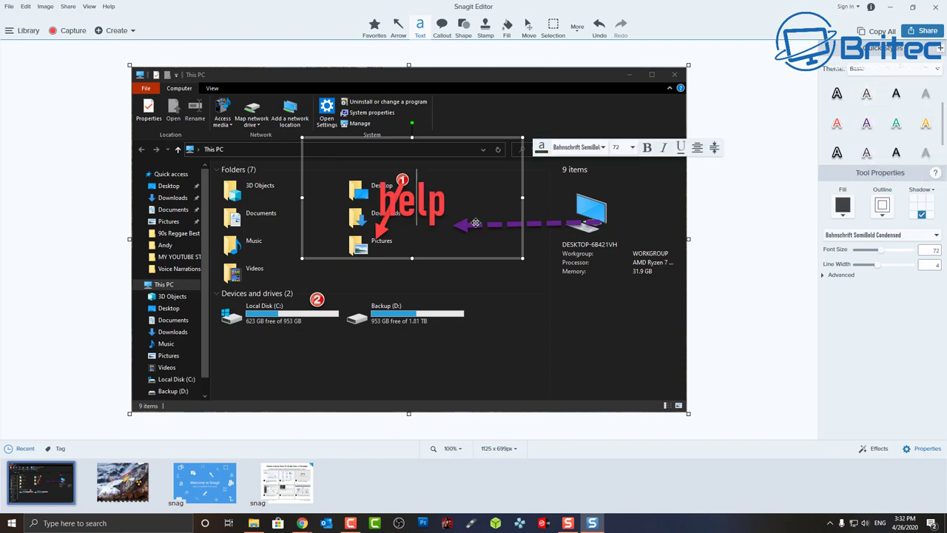
pyautogui.moveTo(453, 204); pyautogui.dragTo(365, 189)
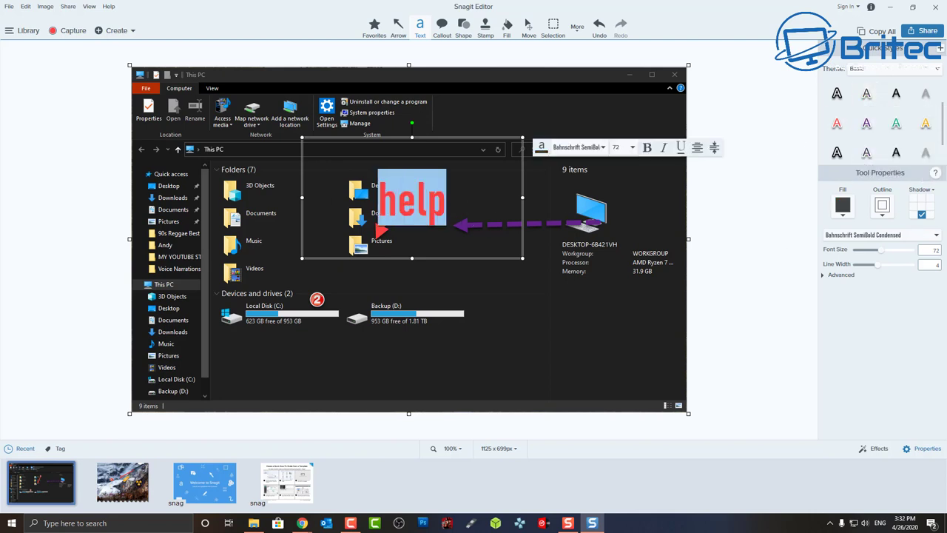
pyautogui.click(896, 123)
pyautogui.click(512, 236)
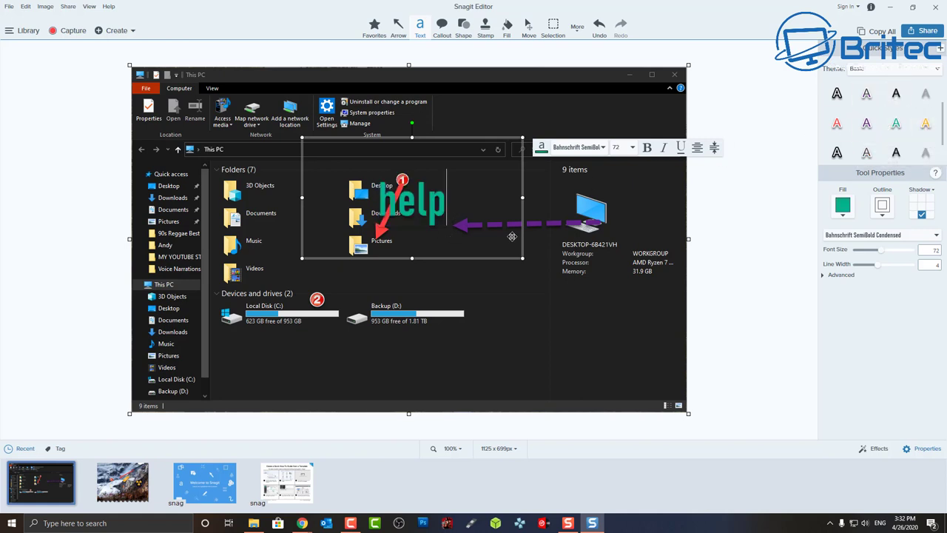
pyautogui.click(925, 126)
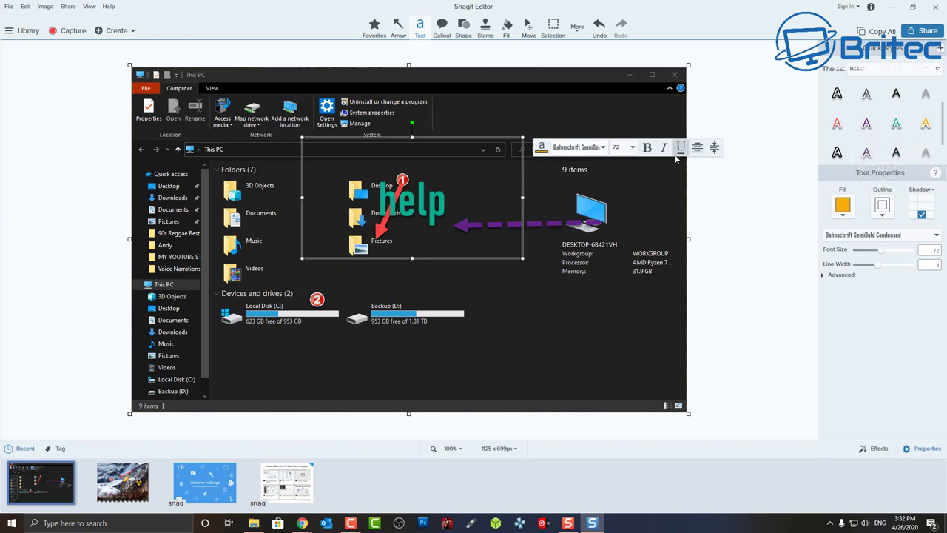
pyautogui.press('Escape')
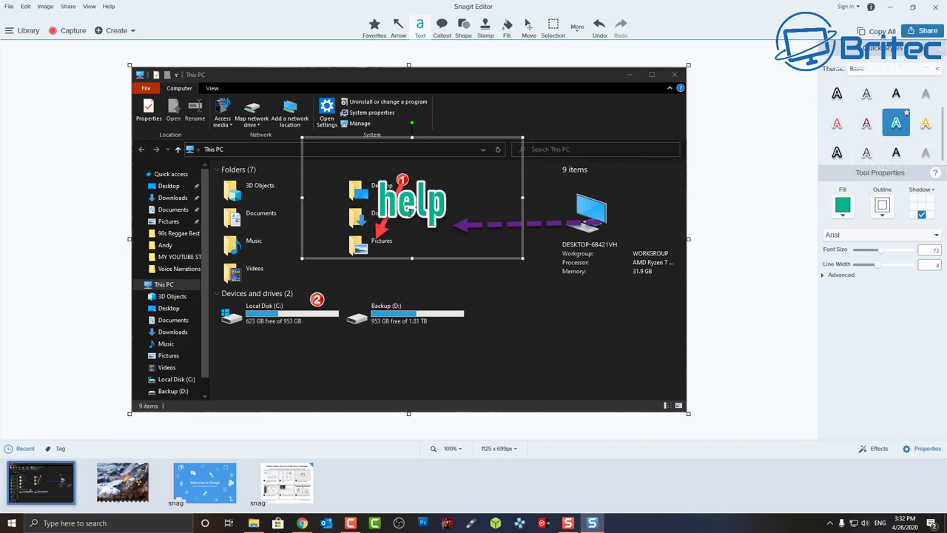
pyautogui.click(926, 126)
pyautogui.click(836, 123)
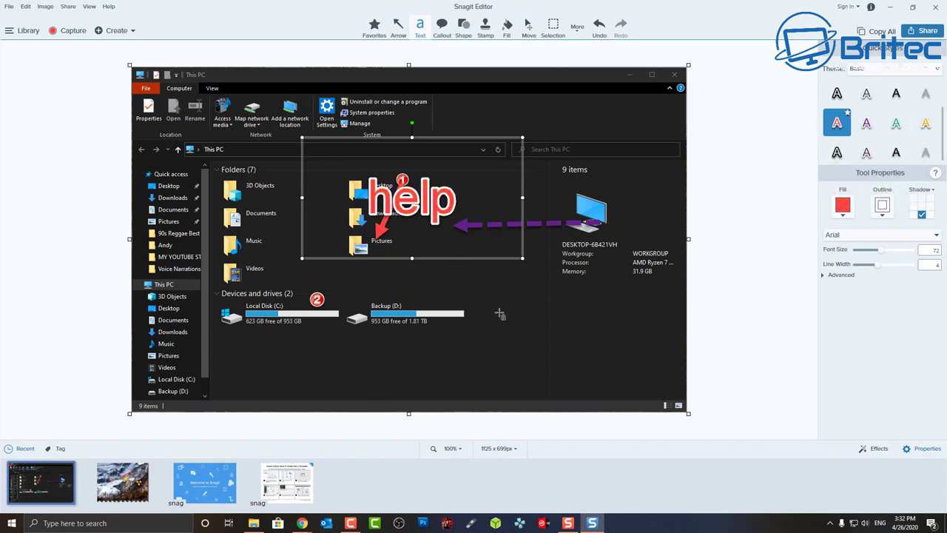
# Step: Deselect the 'help' text and draw a purple arrow callout over the drives
pyautogui.click(423, 190)
pyautogui.press('Escape')
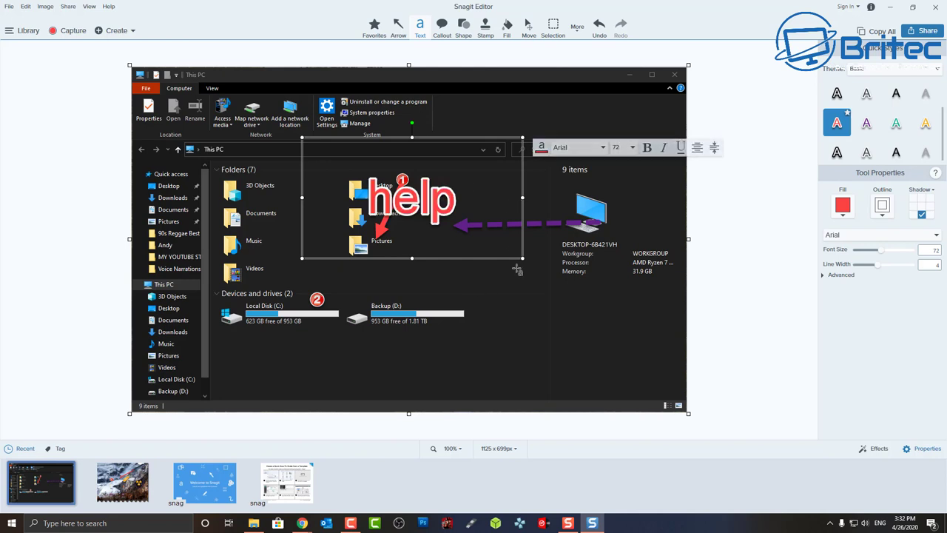
pyautogui.press('Escape')
pyautogui.click(441, 28)
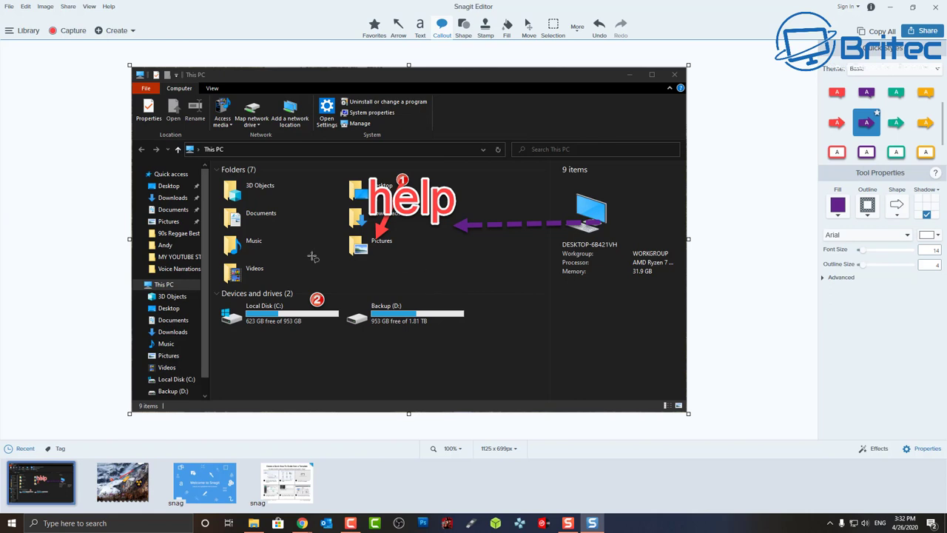
pyautogui.moveTo(334, 270)
pyautogui.mouseDown()
pyautogui.moveTo(519, 326)
pyautogui.moveTo(530, 338)
pyautogui.mouseUp()
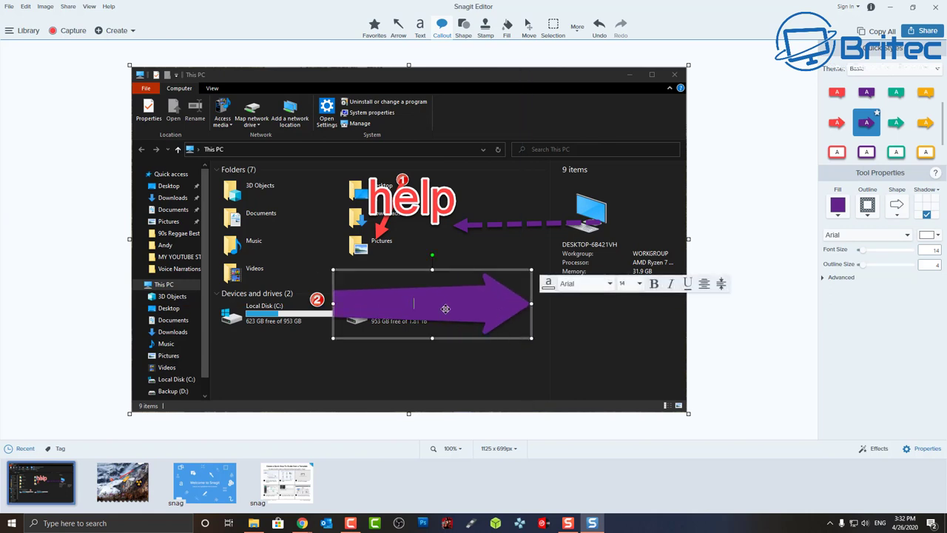
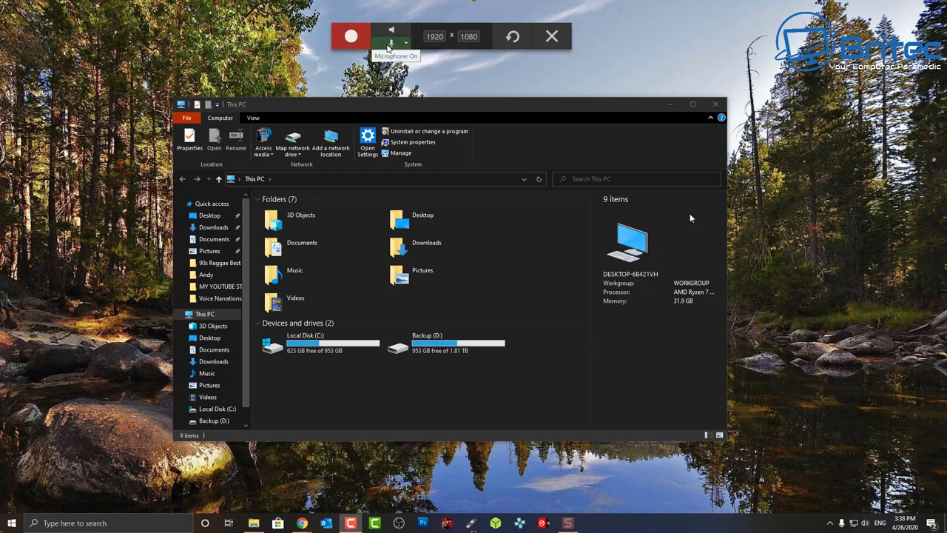
# Step: Record a clip of searching 'regedit' from Start, opening Registry Editor, and closing it
pyautogui.click(348, 39)
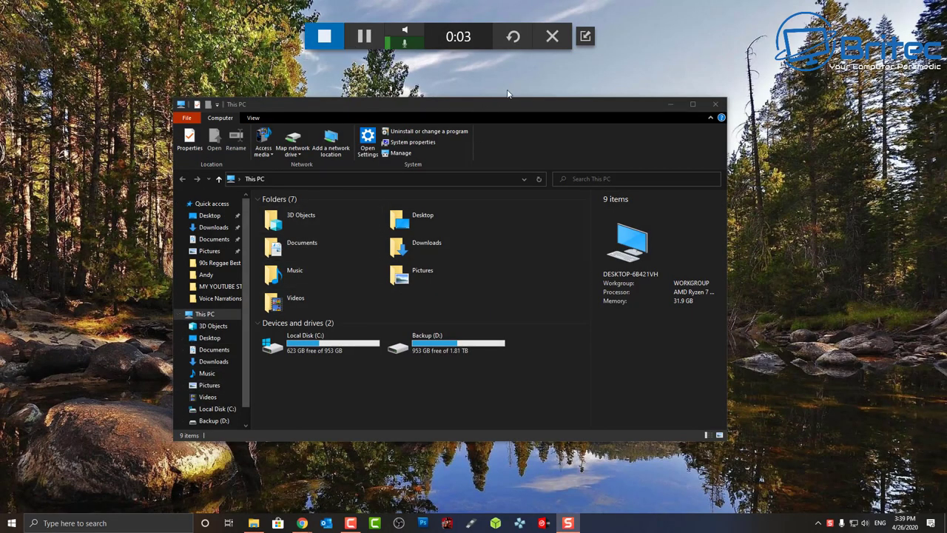
pyautogui.click(11, 523)
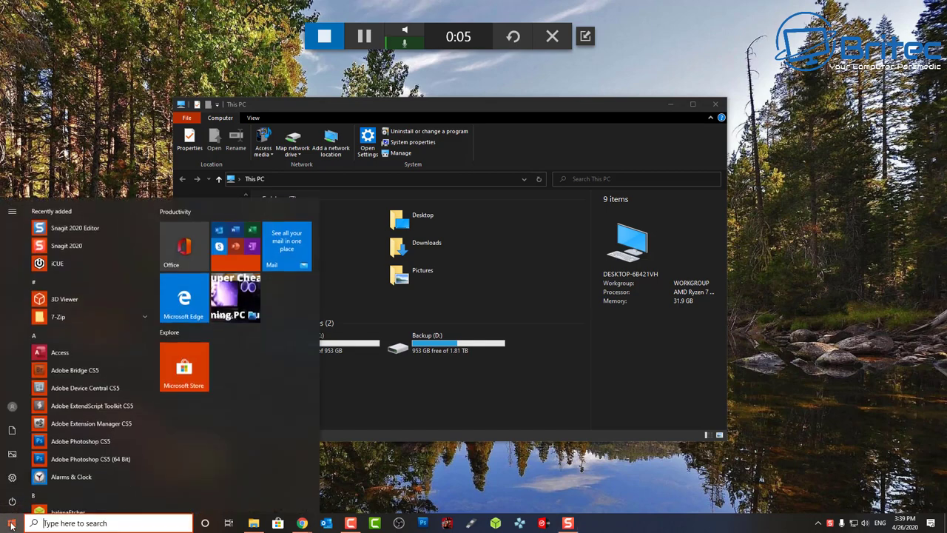
pyautogui.click(11, 523)
pyautogui.click(76, 523)
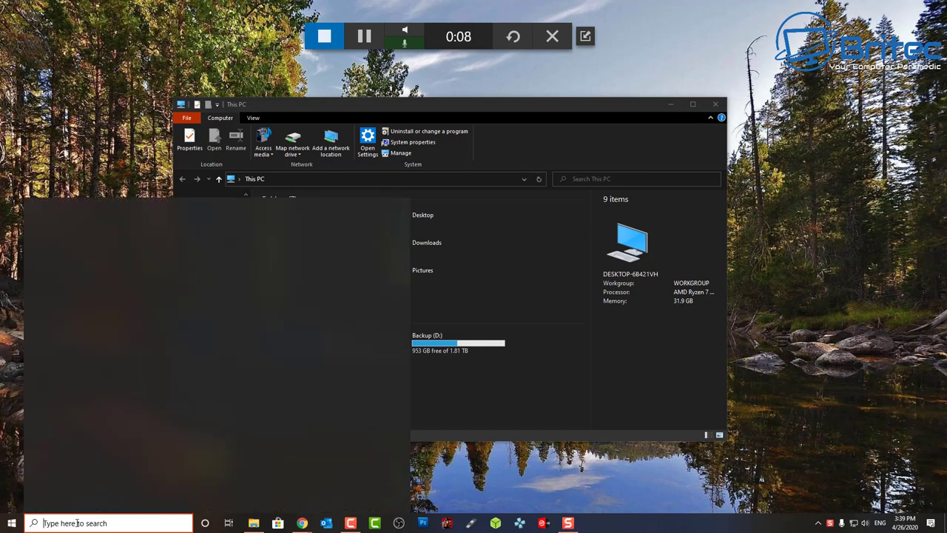
pyautogui.write('regedit')
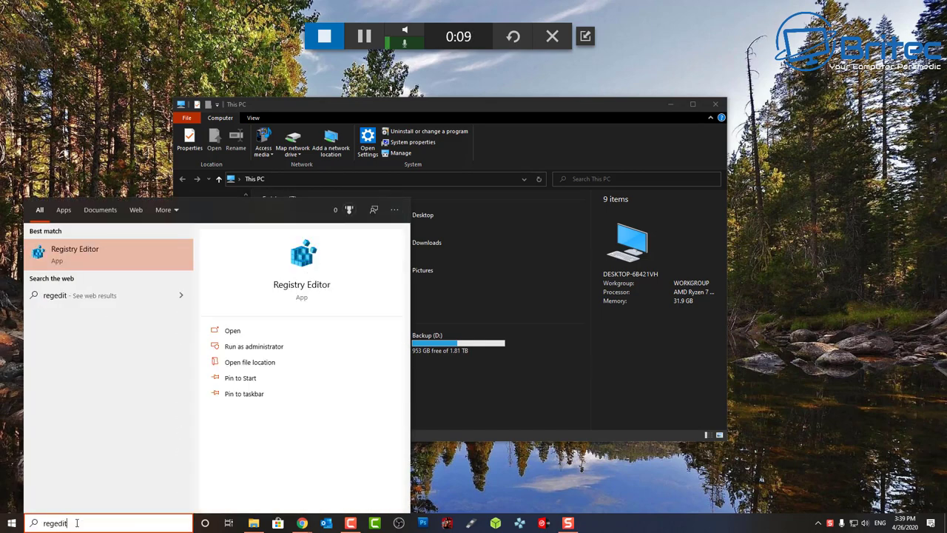
pyautogui.click(102, 249)
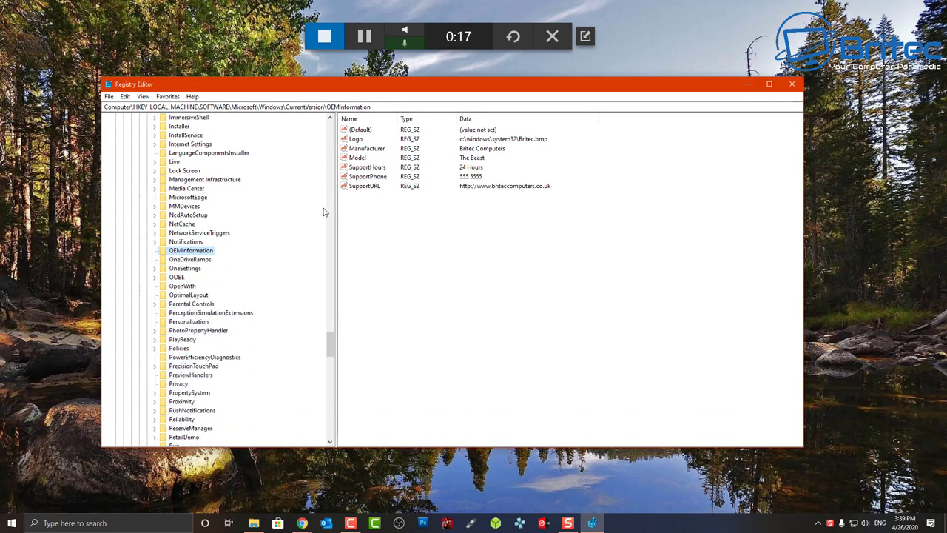
pyautogui.click(793, 83)
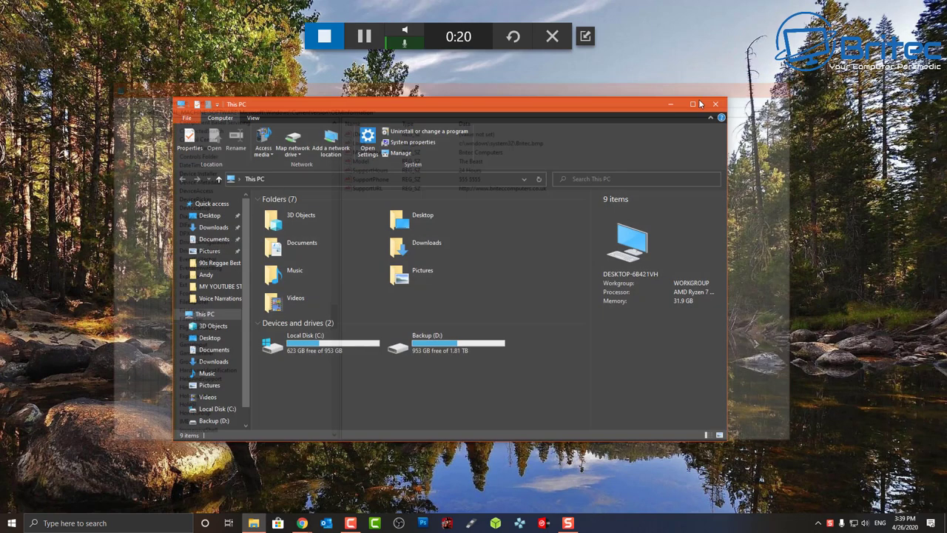
pyautogui.click(325, 36)
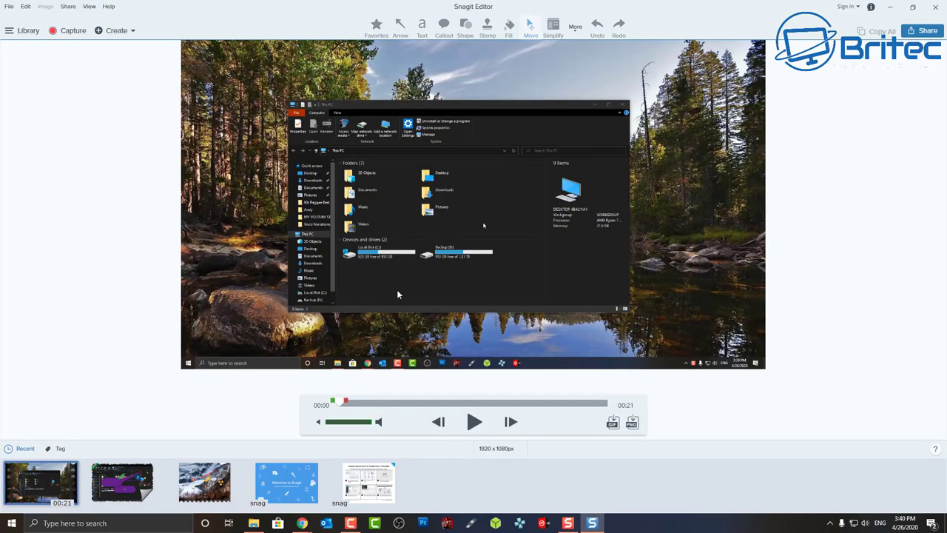
# Step: Play and pause the recording, then move the playhead back to 0:09
pyautogui.click(474, 424)
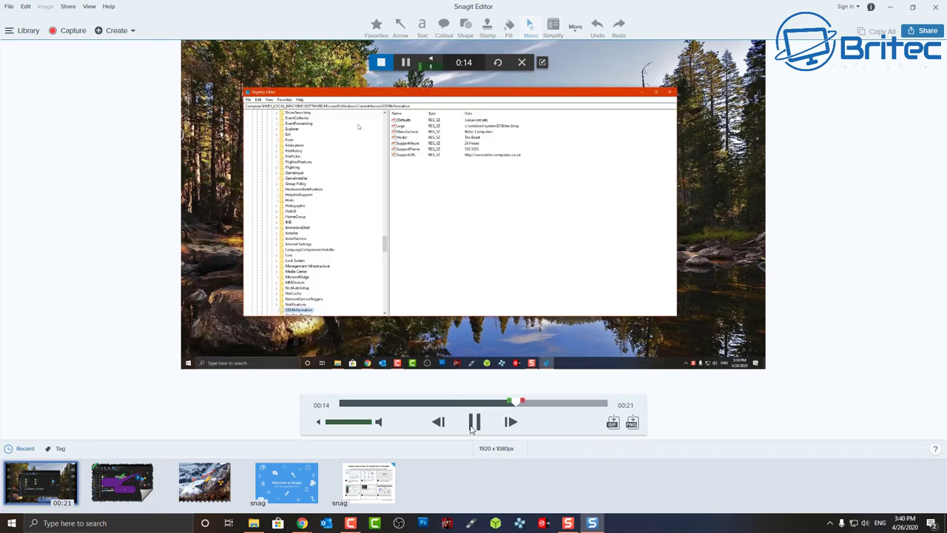
pyautogui.click(472, 427)
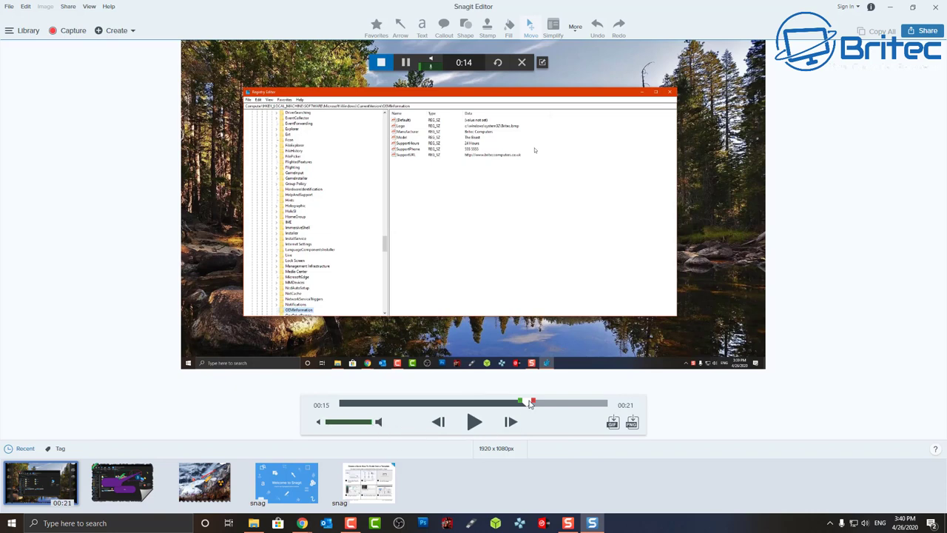
pyautogui.moveTo(530, 404); pyautogui.dragTo(462, 403)
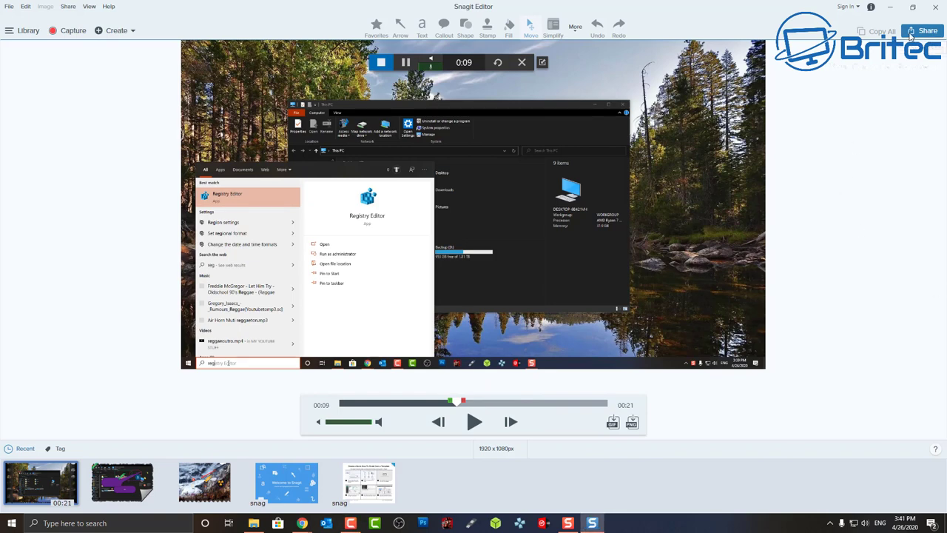
# Step: Share the recording to Camtasia so it lands as Snag1 on Track 1
pyautogui.click(923, 30)
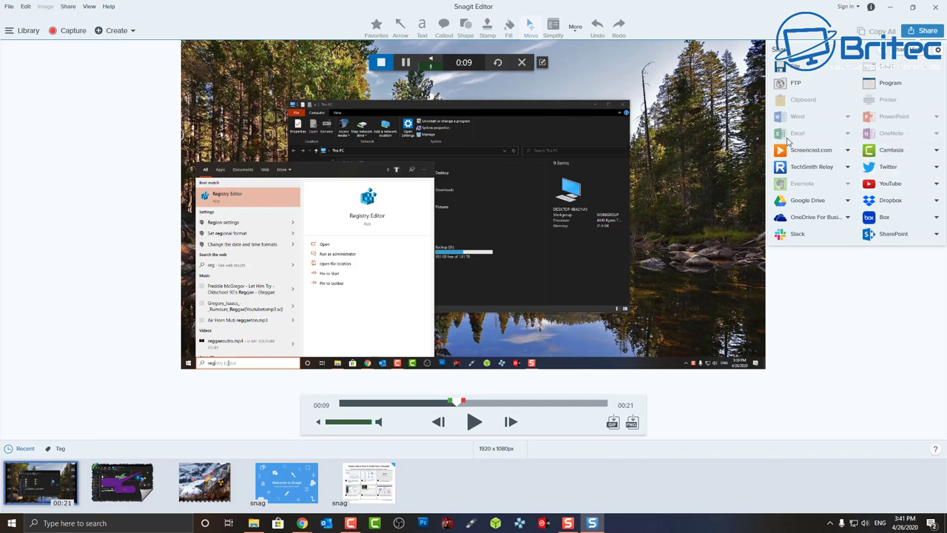
pyautogui.click(891, 151)
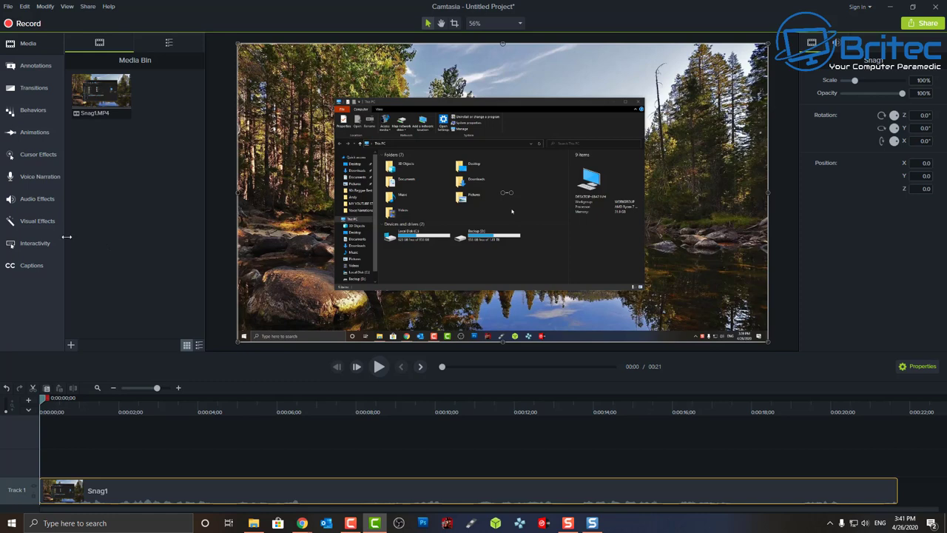
# Step: Apply a desktop Device Frame effect to the Snag1 clip and scrub the preview to check it
pyautogui.click(37, 222)
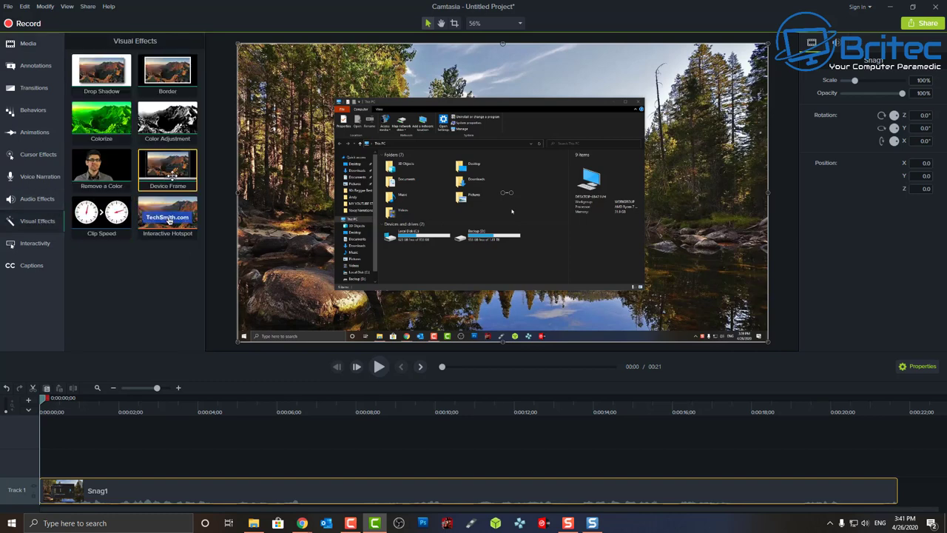
pyautogui.moveTo(169, 175); pyautogui.dragTo(117, 501)
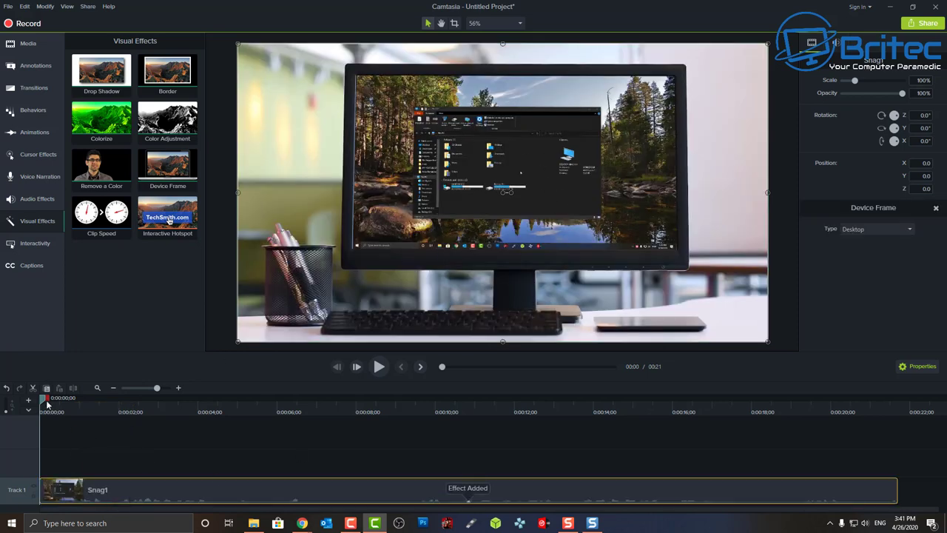
pyautogui.moveTo(46, 403); pyautogui.dragTo(733, 429)
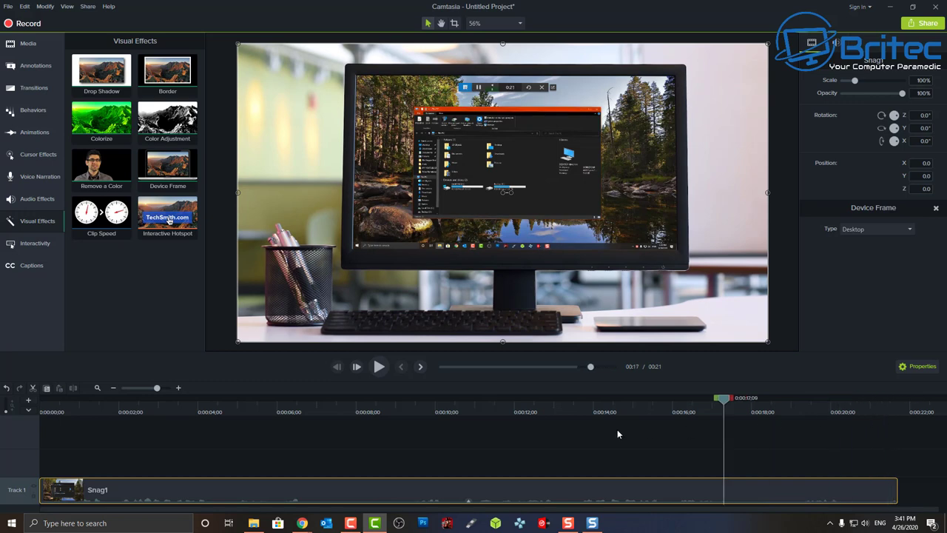
pyautogui.moveTo(617, 435); pyautogui.dragTo(137, 428)
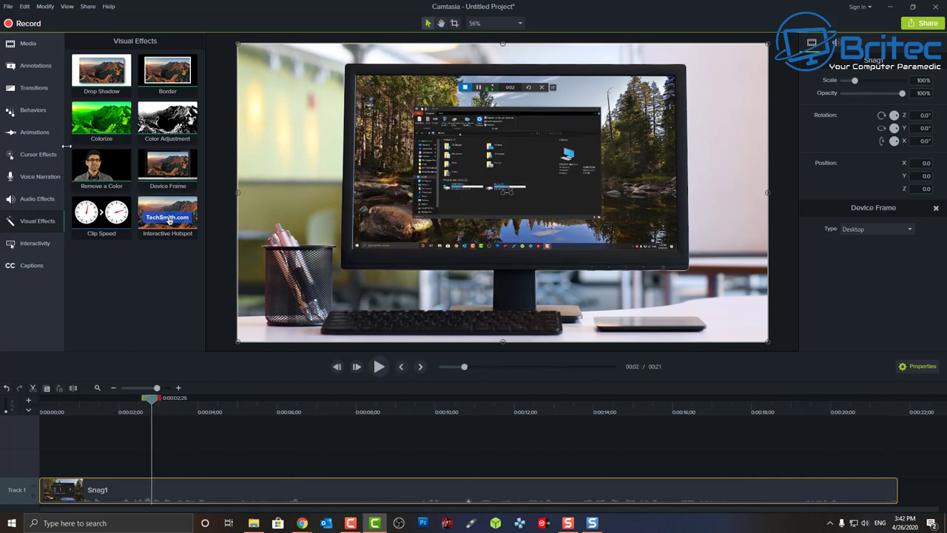
# Step: Browse the Animations, Behaviors and Transitions lists, previewing the Jump And Fall behavior
pyautogui.click(36, 133)
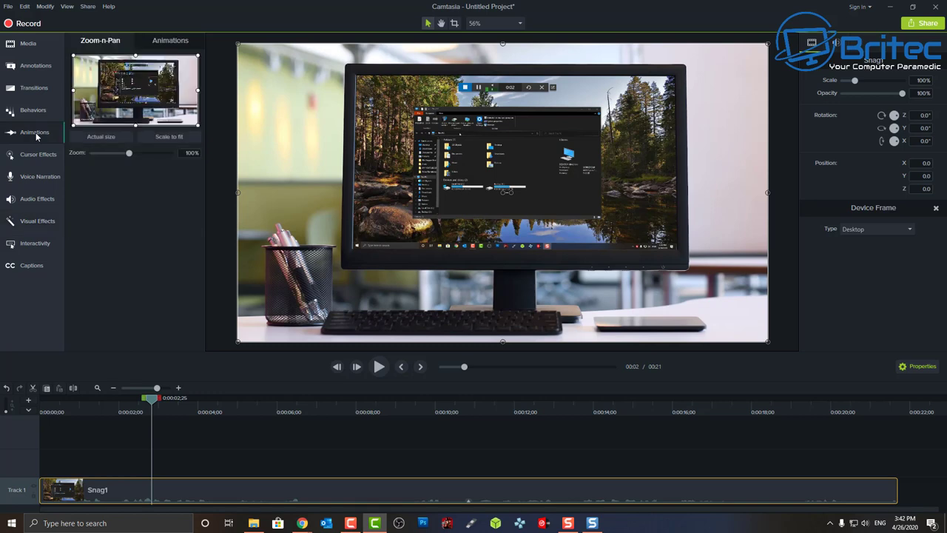
pyautogui.click(32, 114)
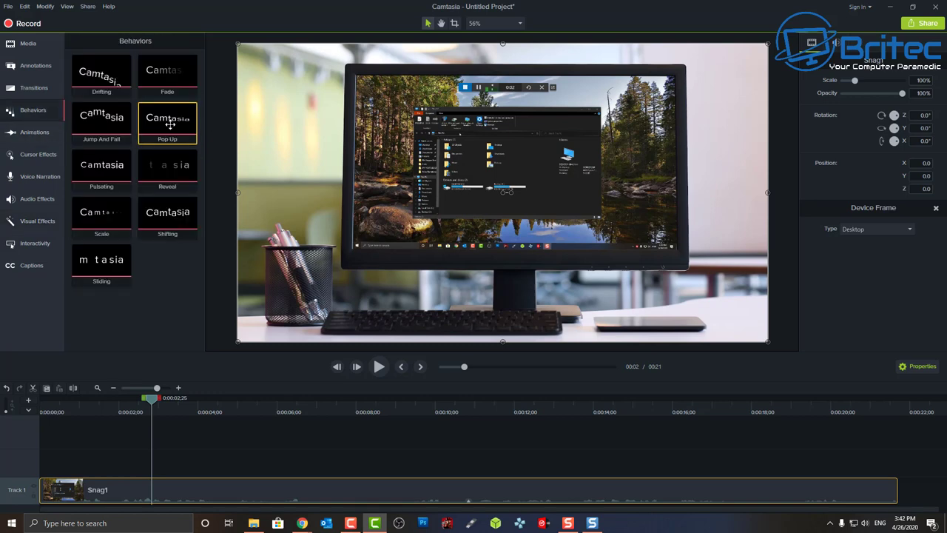
pyautogui.click(97, 111)
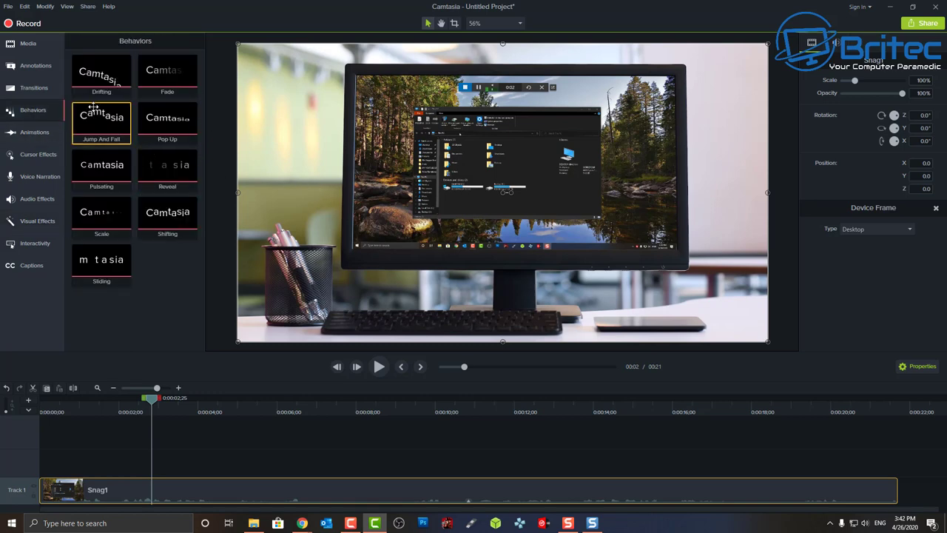
pyautogui.click(33, 88)
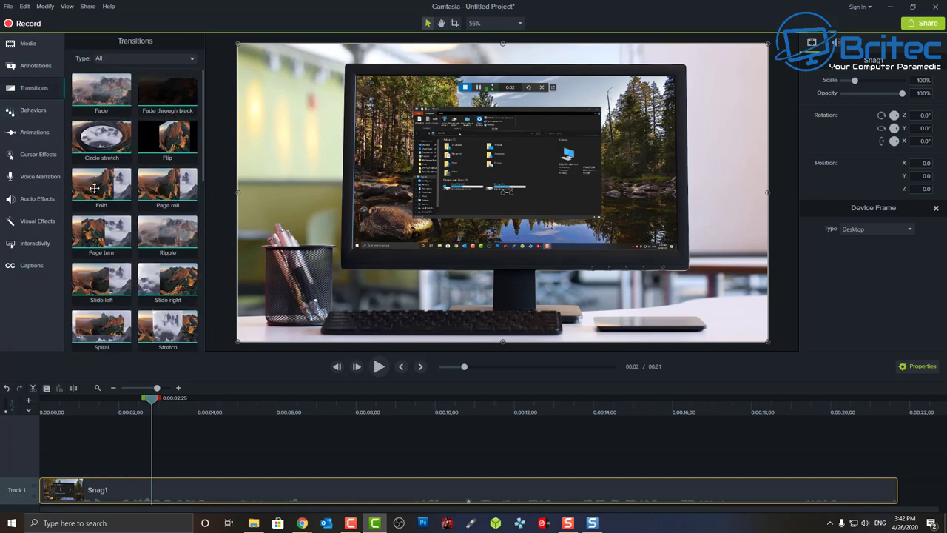
# Step: Place the yellow cloud callout over the video on Track 2 and edit its ABC text
pyautogui.click(35, 65)
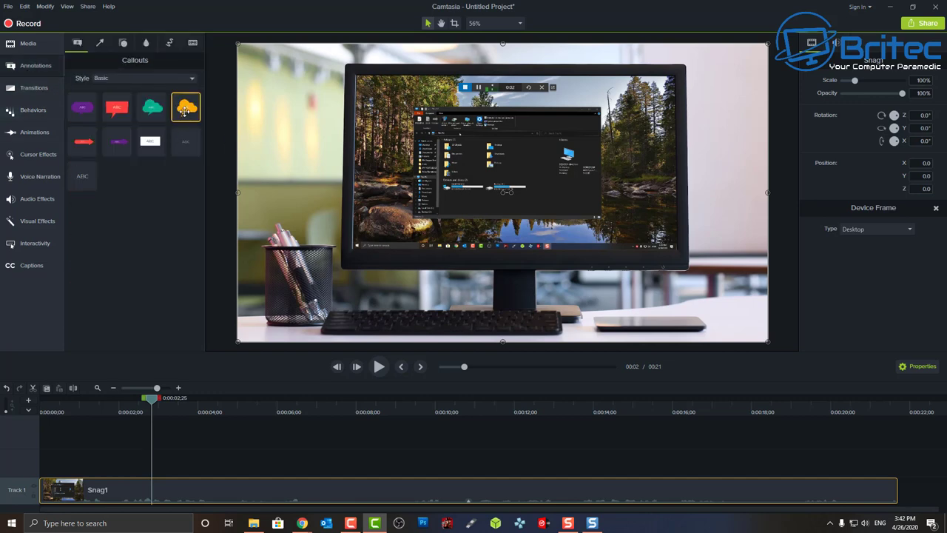
pyautogui.moveTo(381, 125)
pyautogui.mouseDown()
pyautogui.moveTo(349, 109)
pyautogui.moveTo(381, 127)
pyautogui.mouseUp()
pyautogui.moveTo(187, 107); pyautogui.dragTo(503, 188)
pyautogui.moveTo(171, 461); pyautogui.dragTo(194, 460)
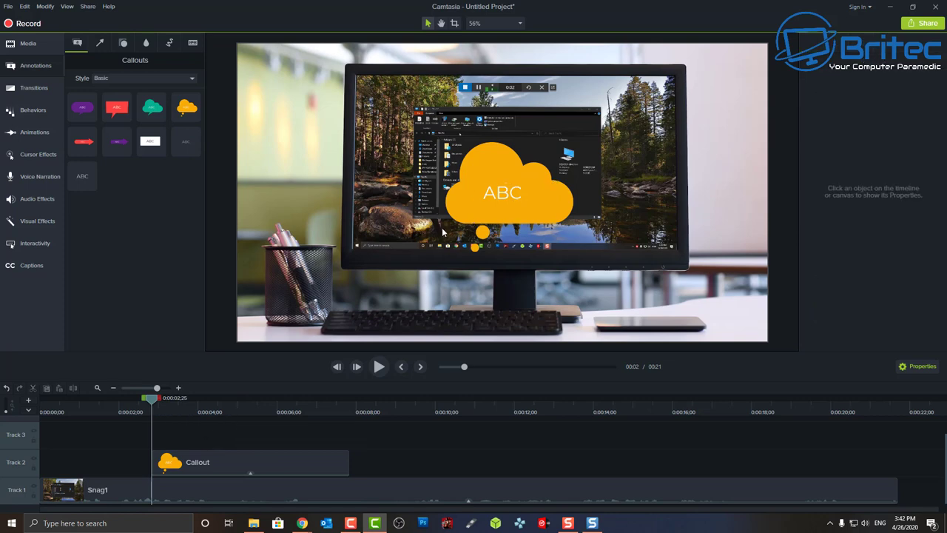
pyautogui.doubleClick(503, 193)
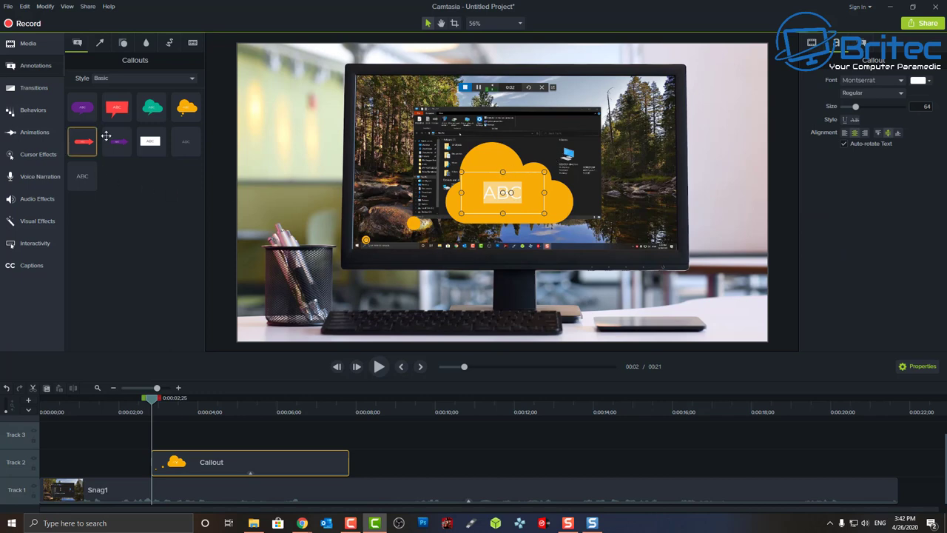
# Step: Look at the Pixelate effect under Blur & Highlight, then select the Snag1 clip
pyautogui.click(145, 44)
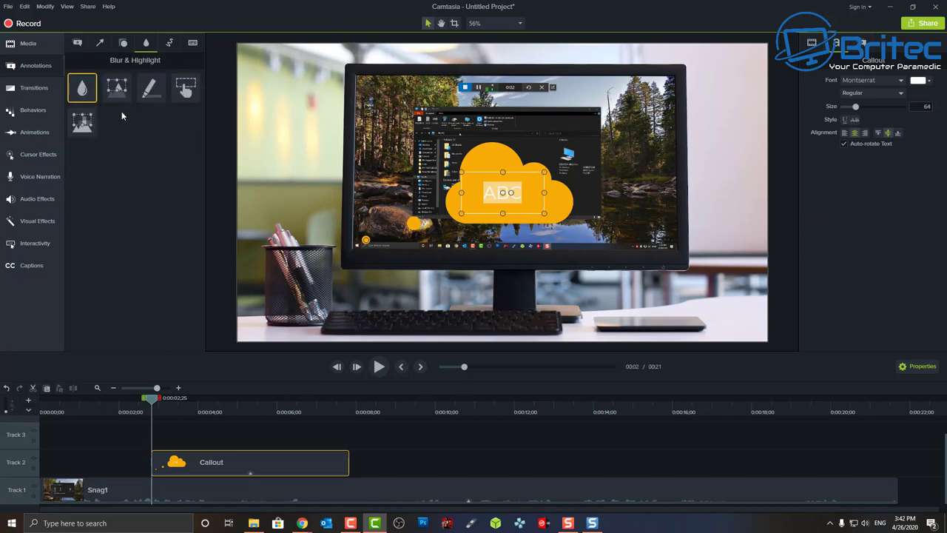
pyautogui.click(82, 122)
pyautogui.click(377, 87)
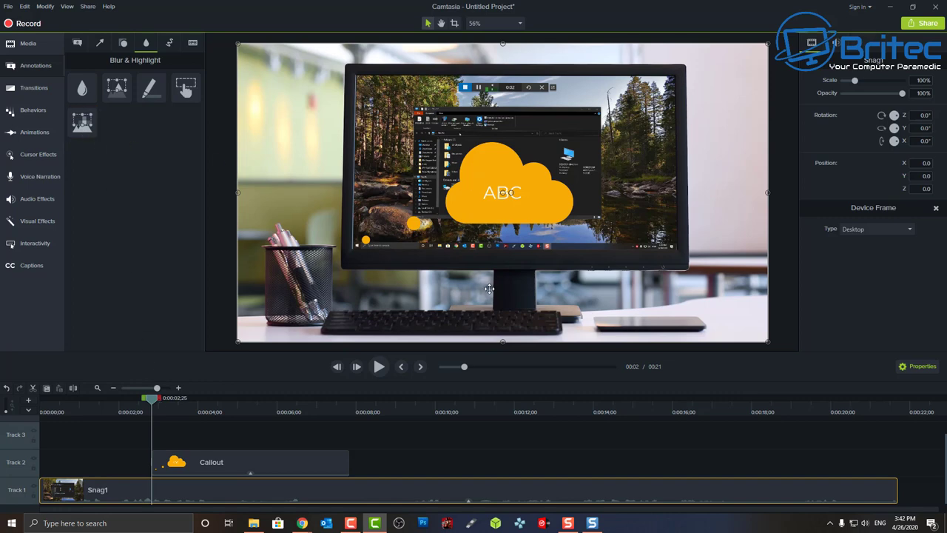
# Step: Add a red Sketch Motion rectangle at the top-left and preview its drawing animation
pyautogui.click(171, 44)
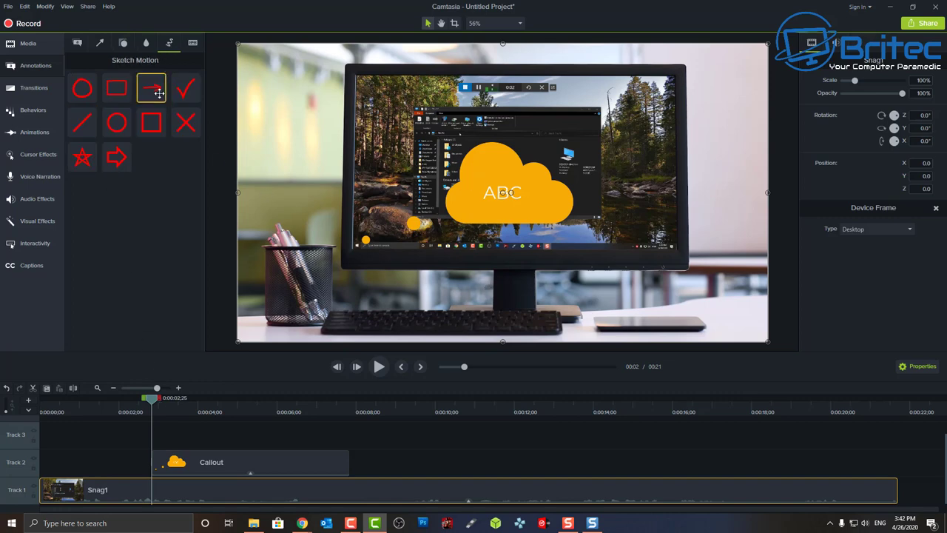
pyautogui.moveTo(150, 123); pyautogui.dragTo(473, 148)
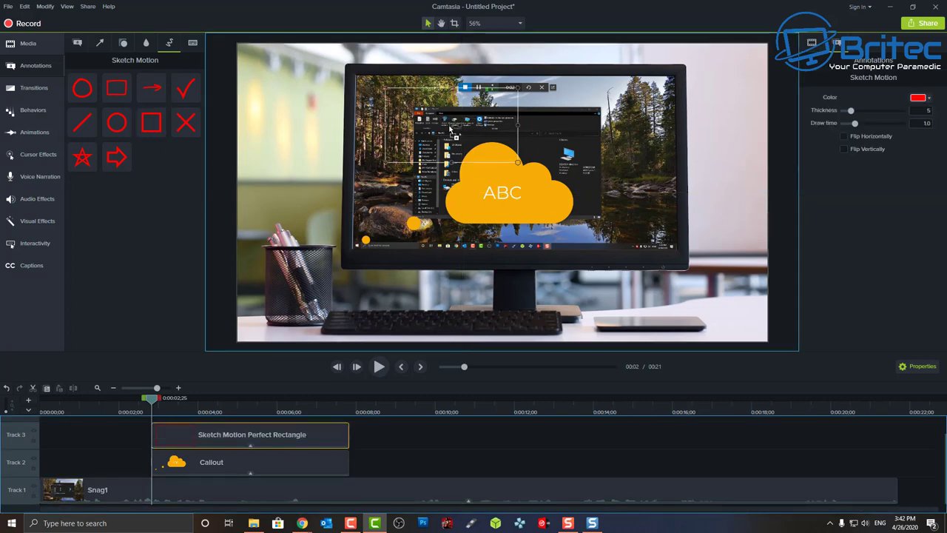
pyautogui.click(379, 366)
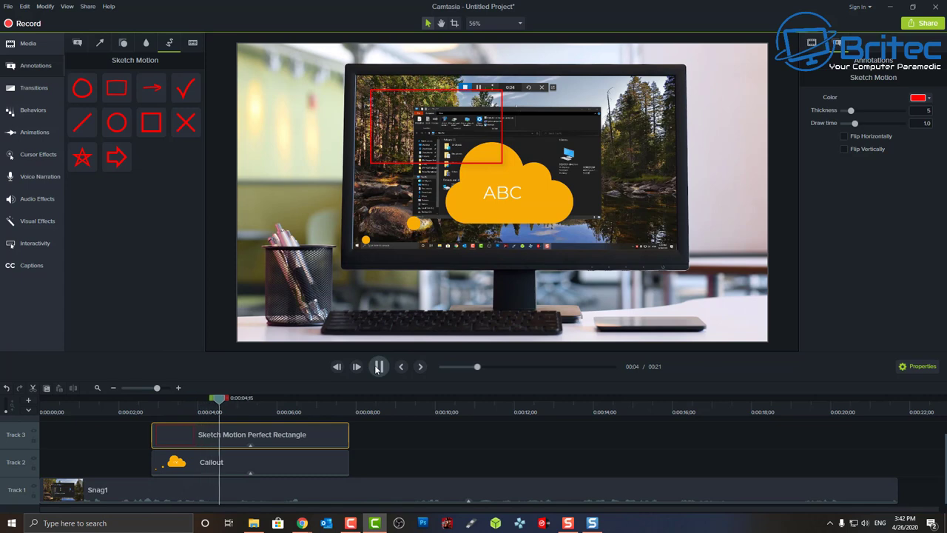
pyautogui.click(378, 367)
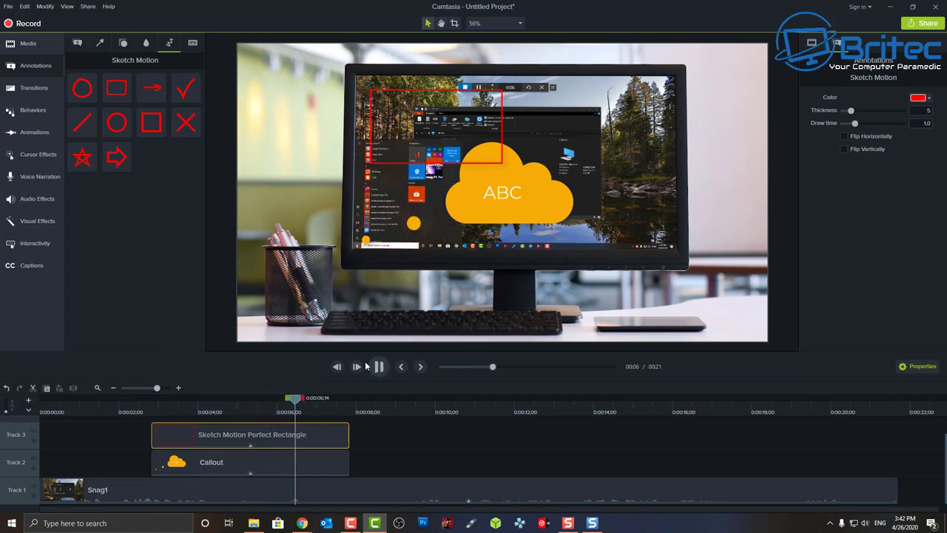
# Step: Add a Ctrl + A keystroke callout to the video on Track 4
pyautogui.click(192, 44)
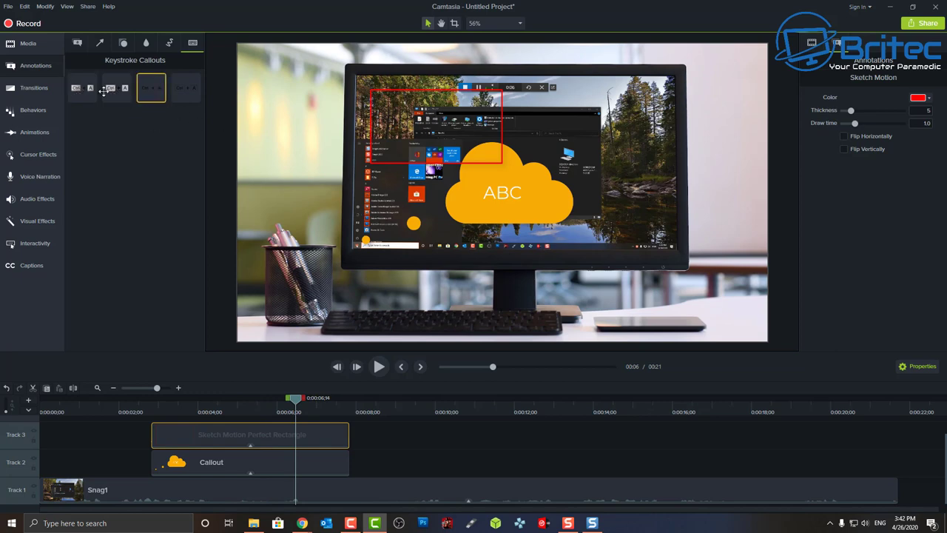
pyautogui.moveTo(82, 88); pyautogui.dragTo(228, 418)
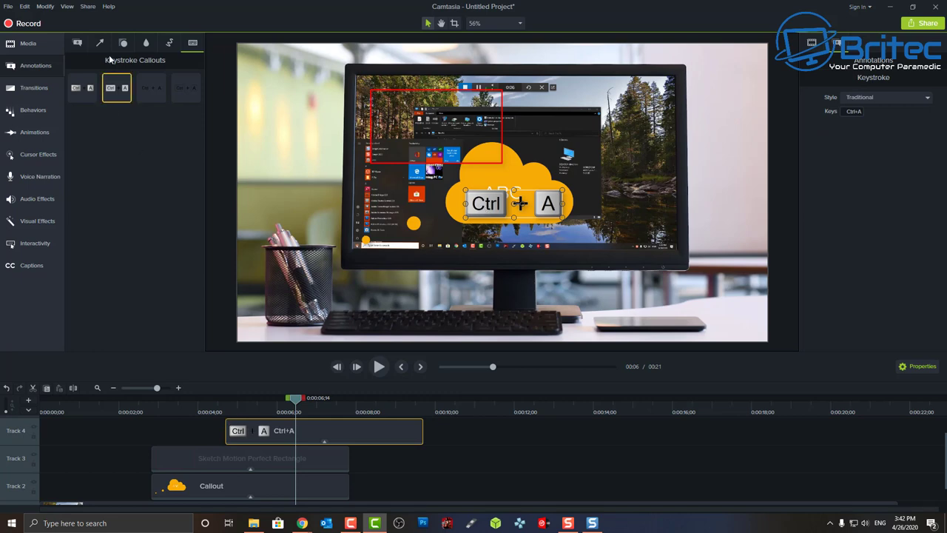
pyautogui.click(146, 42)
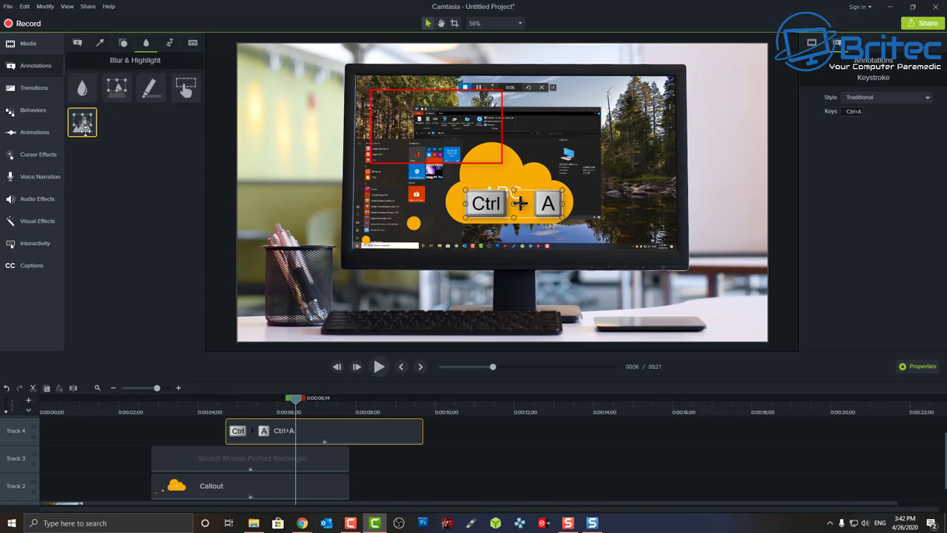
# Step: Add a Pixelate annotation on Track 5 and stretch it to cover the whole monitor screen
pyautogui.moveTo(82, 122); pyautogui.dragTo(318, 398)
pyautogui.moveTo(483, 217); pyautogui.dragTo(389, 112)
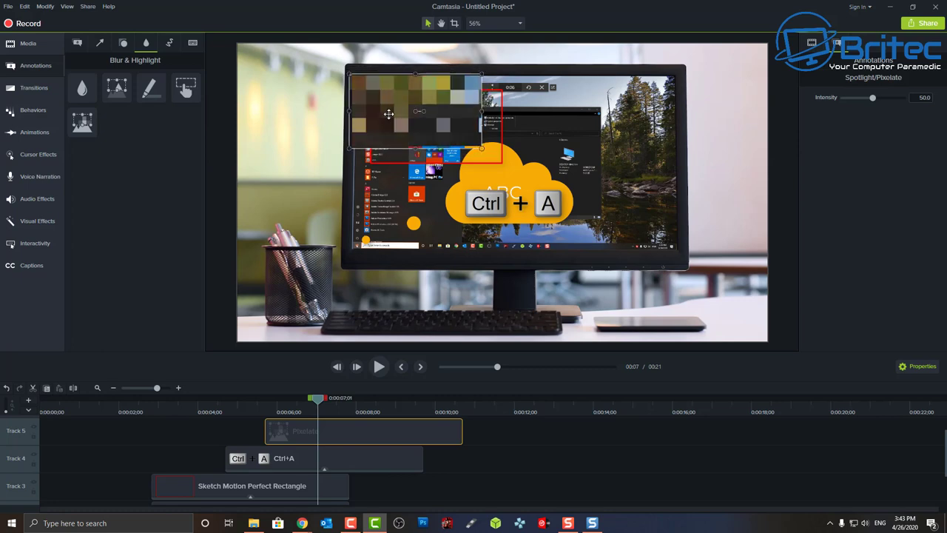
pyautogui.moveTo(482, 147); pyautogui.dragTo(679, 250)
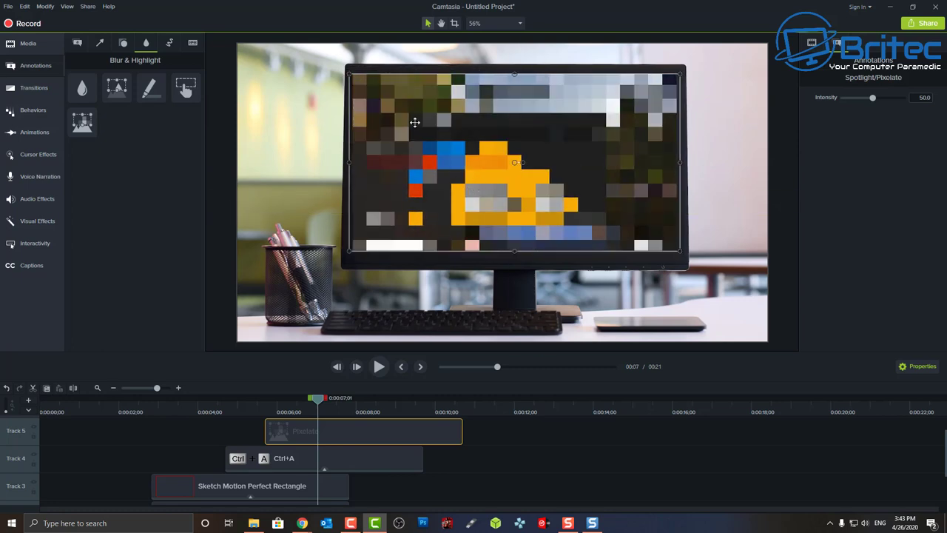
pyautogui.moveTo(321, 399); pyautogui.dragTo(409, 421)
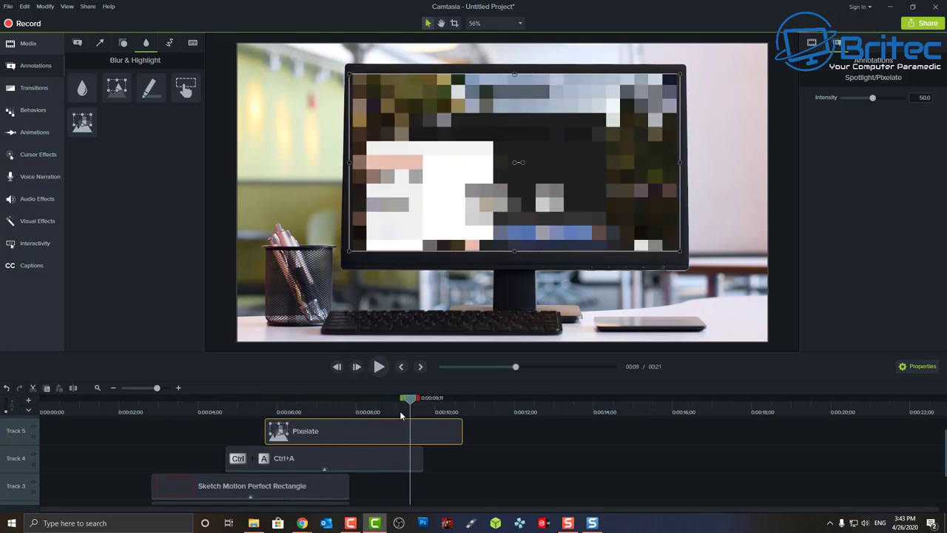
pyautogui.click(32, 89)
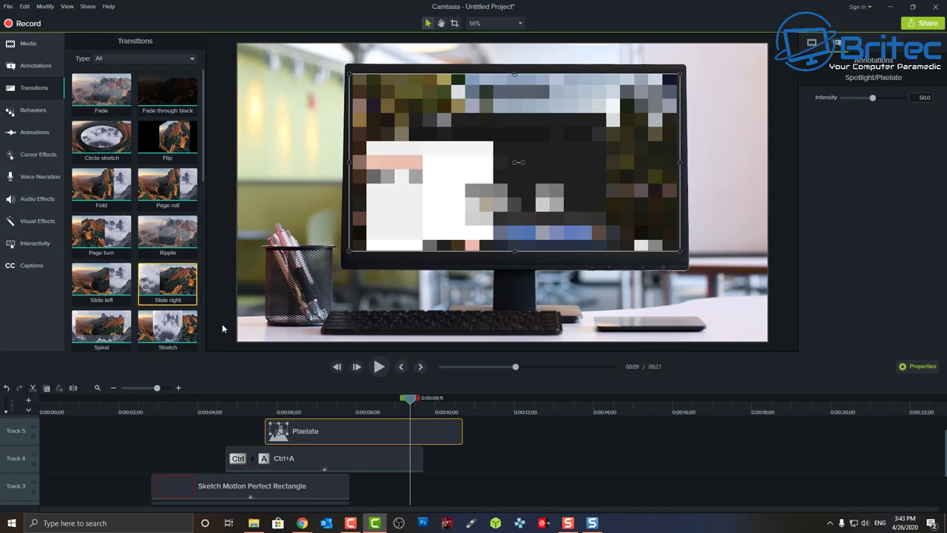
# Step: Bring up the Snag1 clip's context menu on Track 1, then dismiss it
pyautogui.scroll(-2, 196, 488)
pyautogui.rightClick(196, 496)
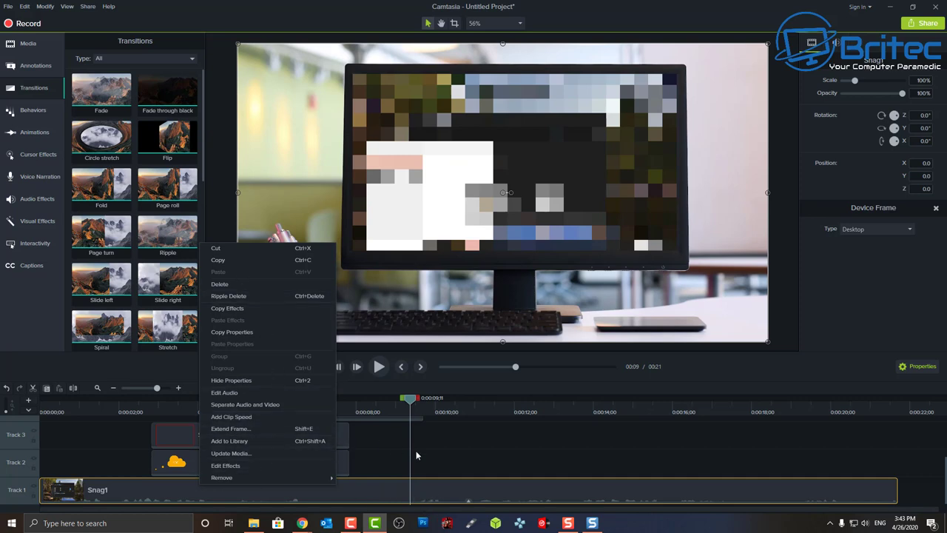
pyautogui.click(484, 435)
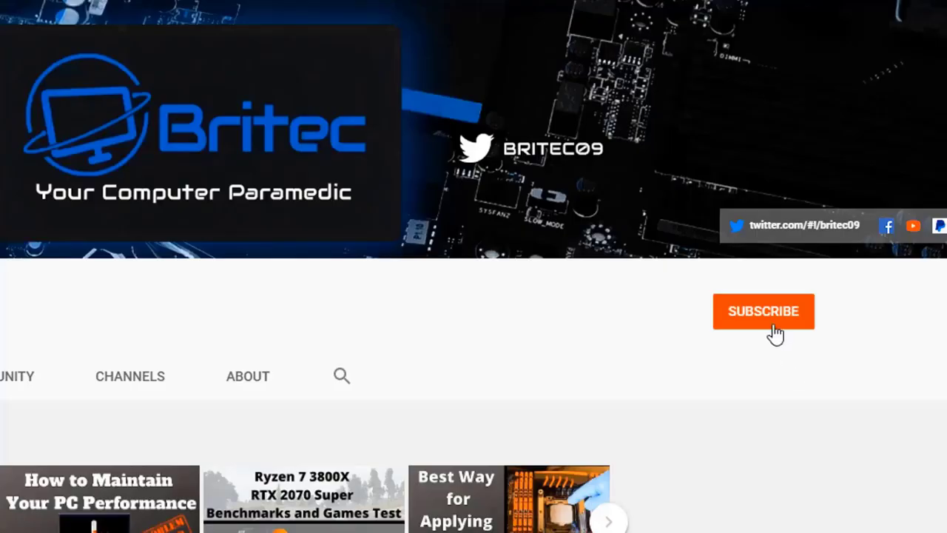
# Step: Subscribe to the channel and set its notification bell to All
pyautogui.click(774, 334)
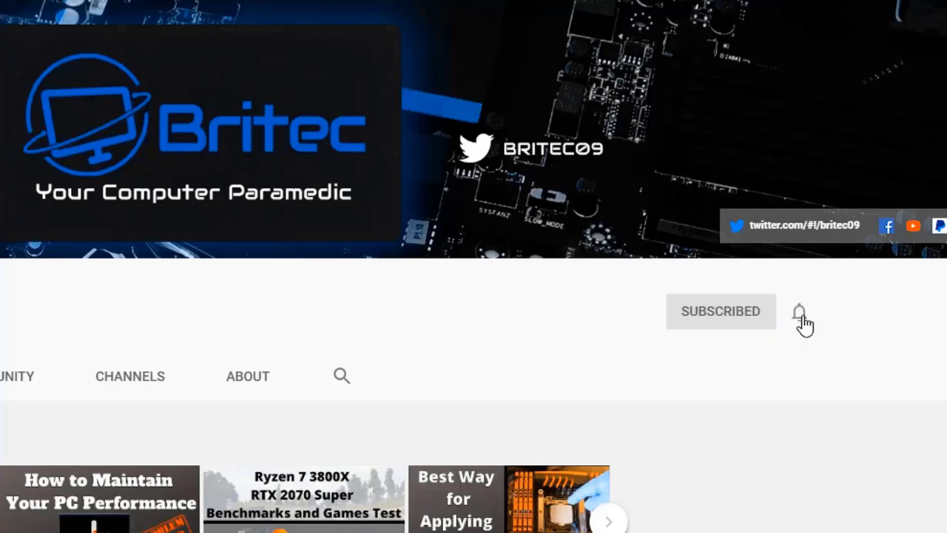
pyautogui.click(802, 318)
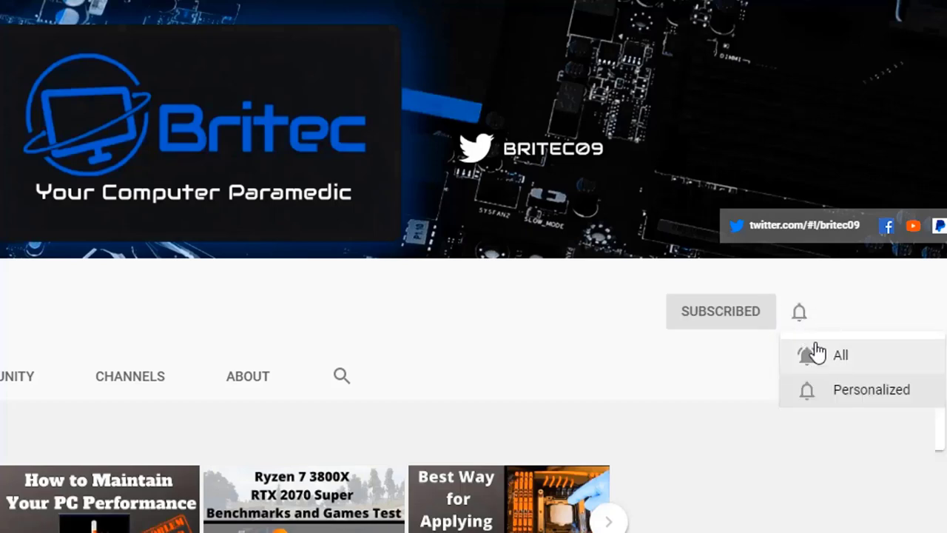
pyautogui.click(824, 358)
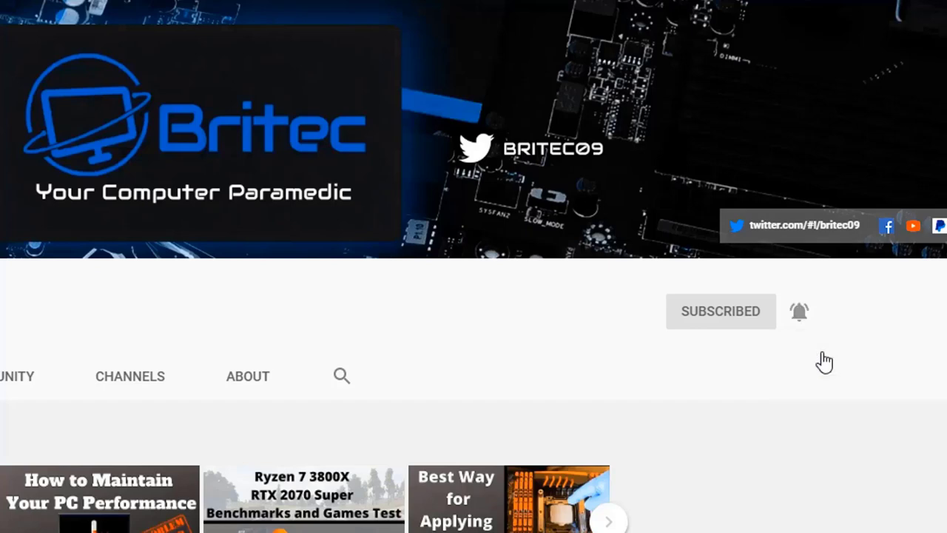